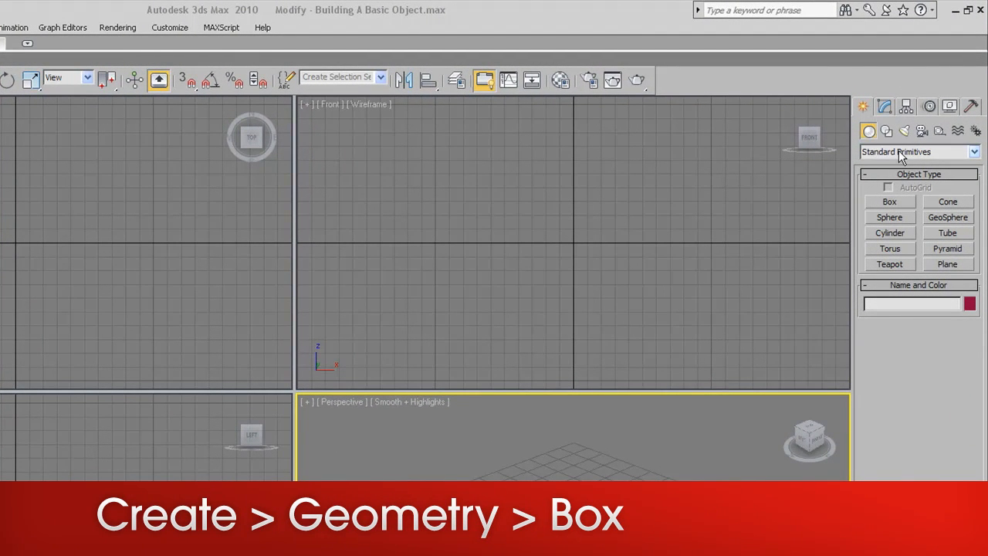
Create a box in the Front viewport, about 126 long, 144 wide and 50 high.
left_click(891, 202)
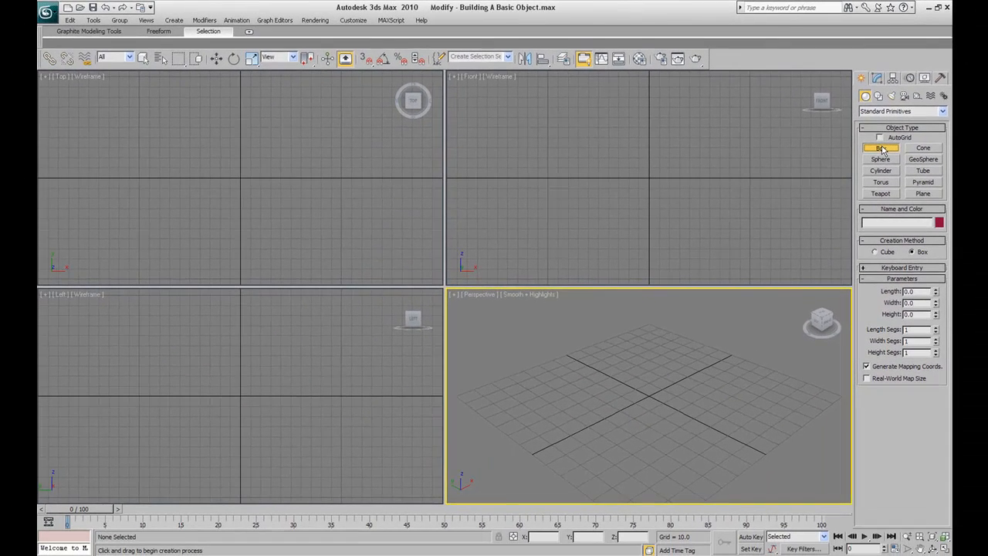
left_click_drag(584, 114, 730, 242)
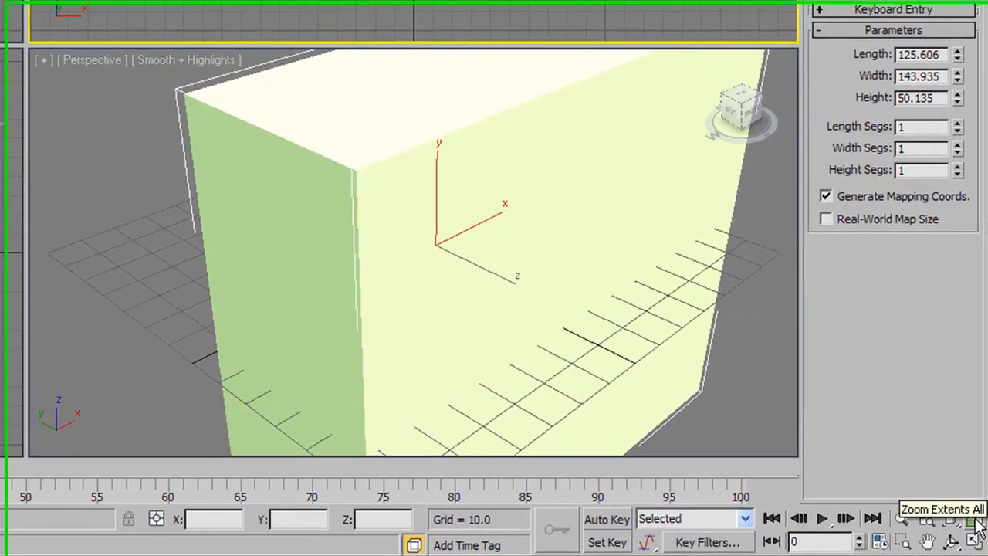
left_click(973, 522)
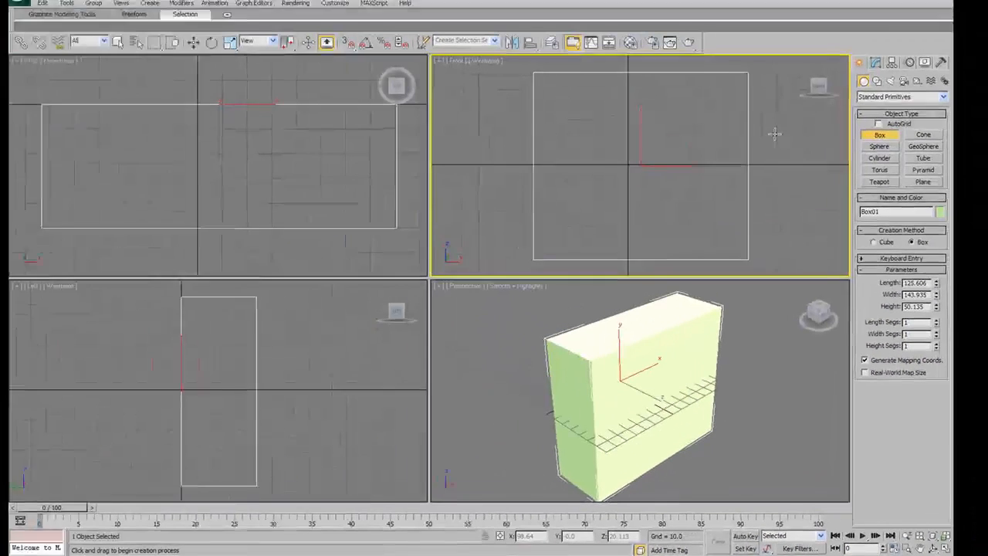
right_click(779, 146)
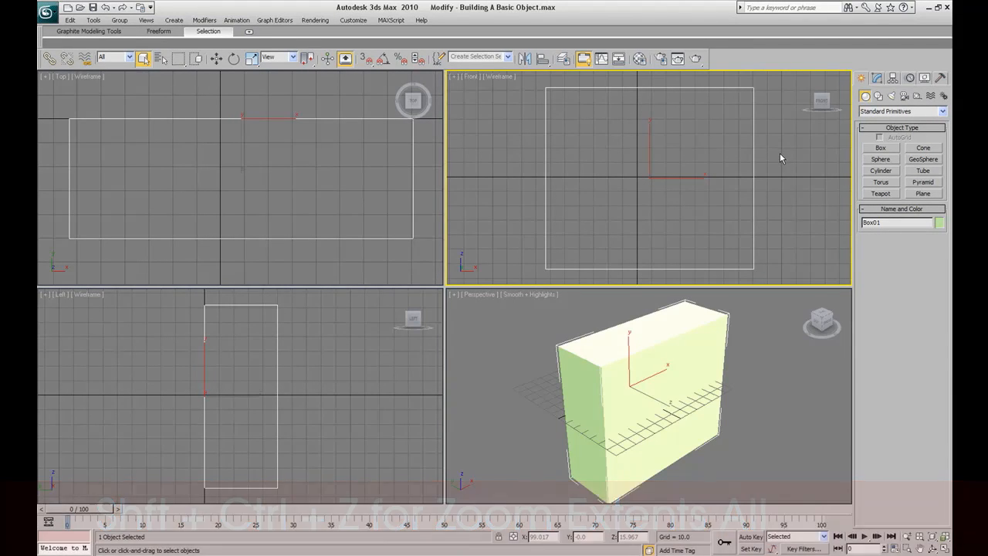
Switch the Front, Top and Left viewports from wireframe to Smooth + Highlights shading.
key("F3")
right_click(429, 162)
key("F3")
right_click(376, 387)
key("F3")
Turn on Edged Faces in the Front, Top, Left and Perspective viewports.
right_click(785, 207)
key("F4")
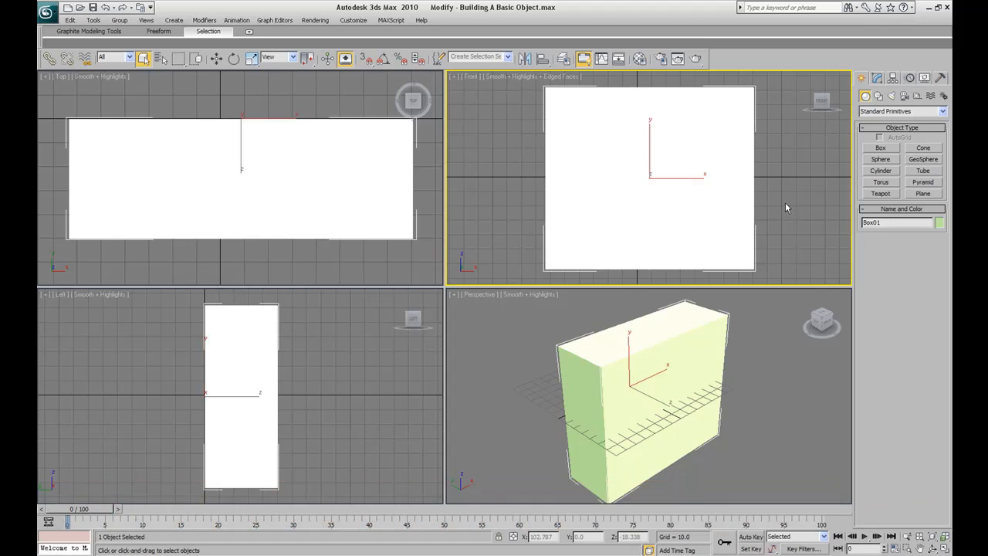
right_click(435, 202)
key("F4")
right_click(399, 338)
key("F4")
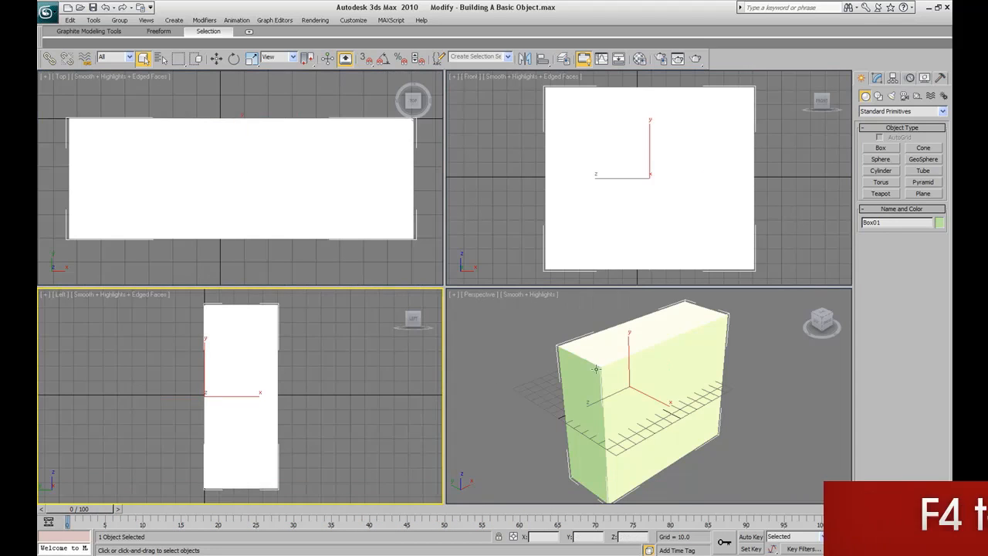
right_click(790, 330)
key("F4")
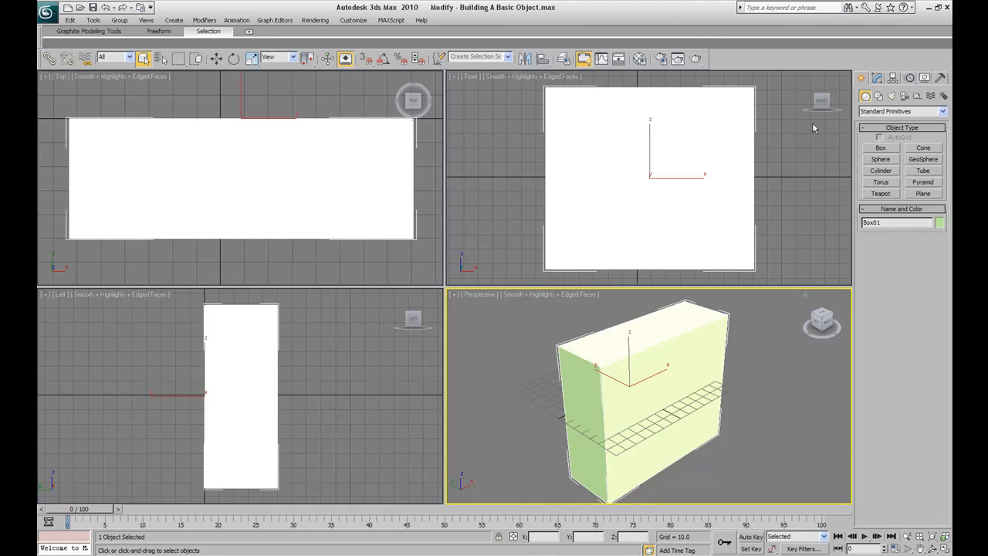
Modify the box so its width segments and height segments are both 3.
left_click(878, 80)
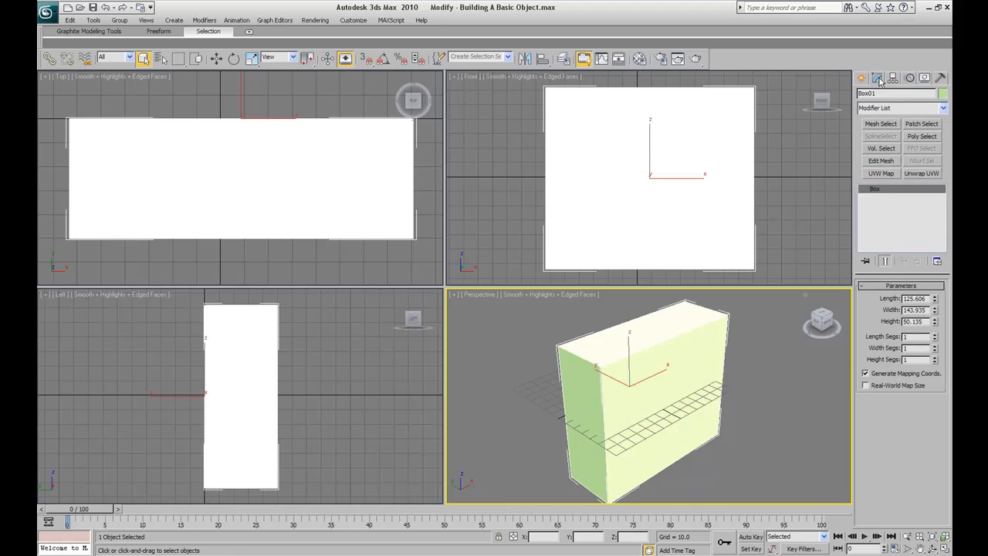
left_click(891, 285)
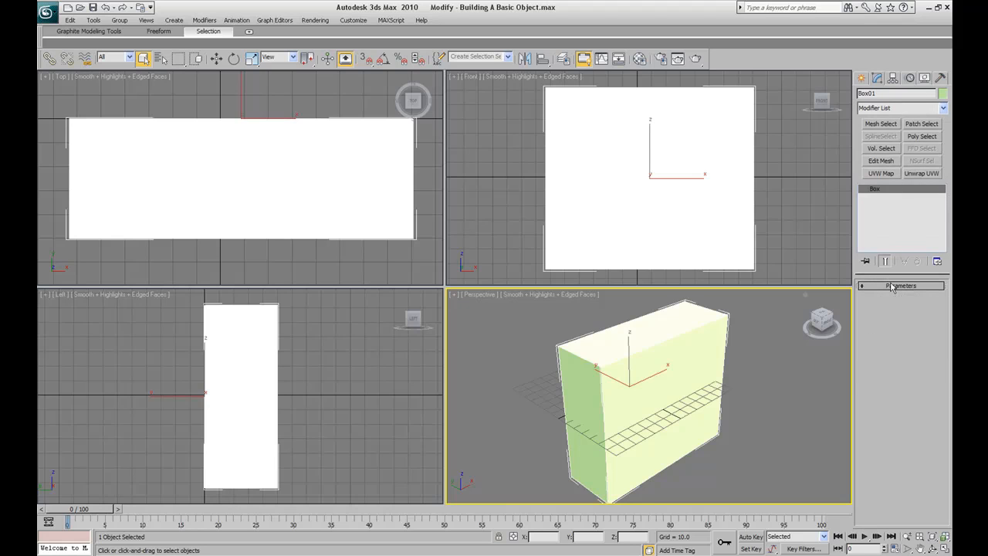
left_click(891, 285)
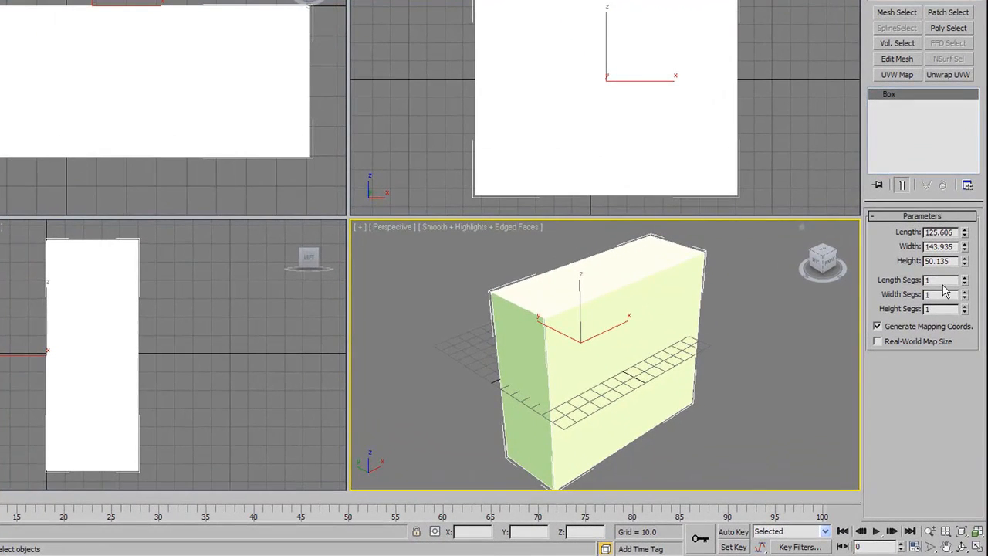
double_click(939, 294)
type("3")
double_click(941, 308)
type("3")
Set the box's length to 20, width to 100 and height to 100.
double_click(945, 232)
type("20")
key("Tab")
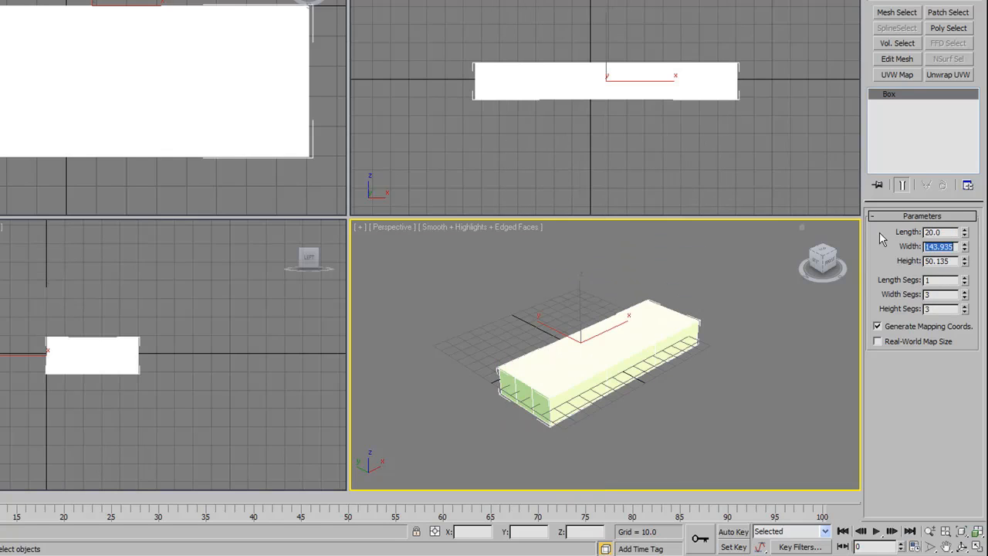
type("100")
key("Tab")
type("100")
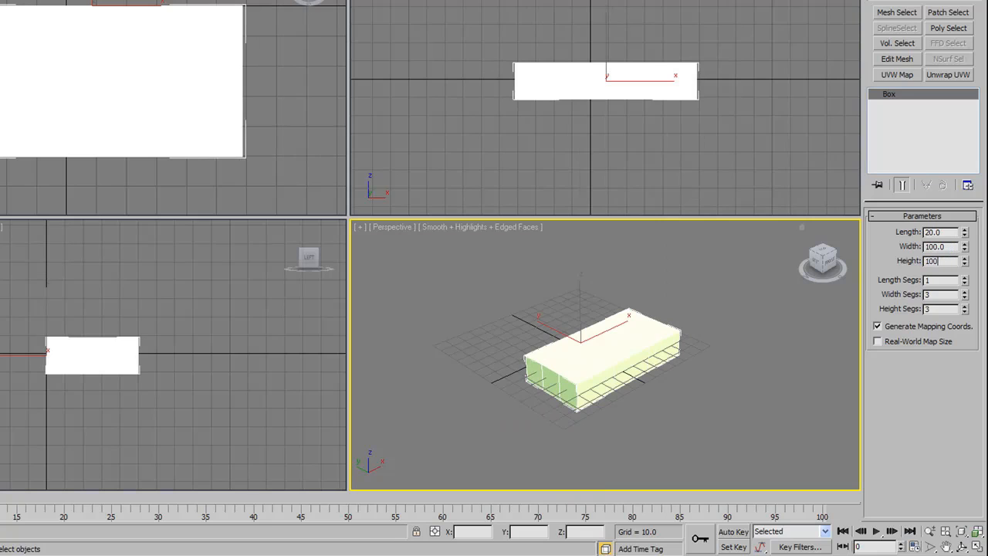
key("Return")
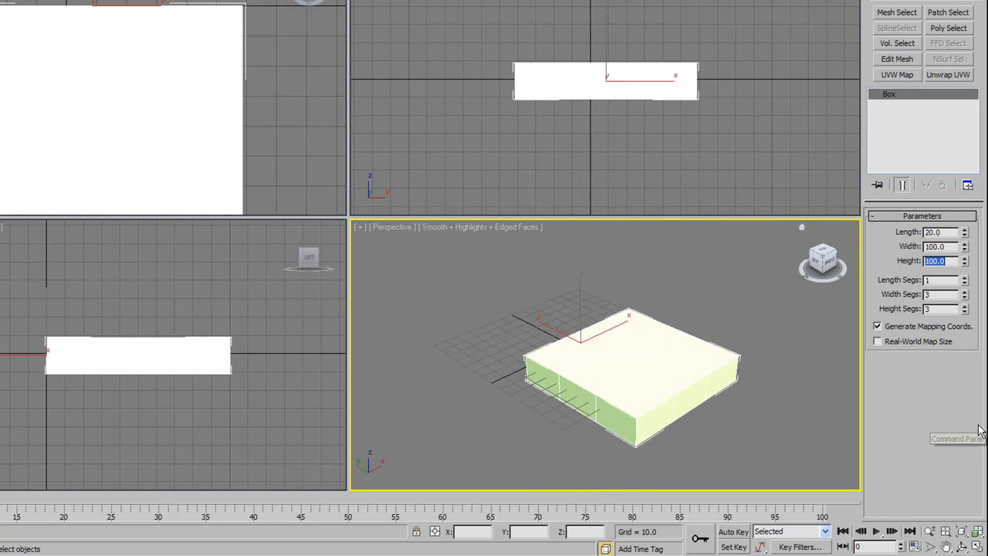
left_click(978, 531)
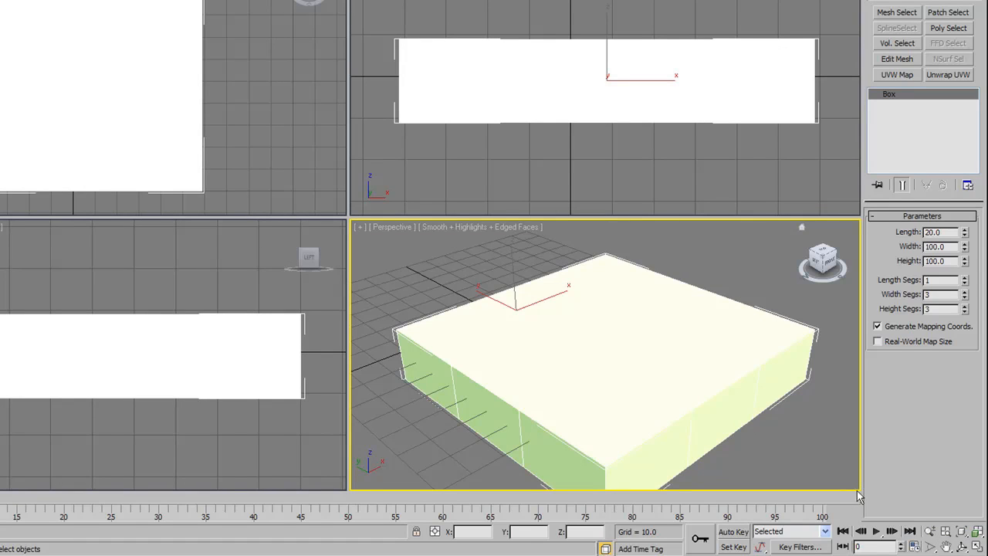
Maximize the Perspective viewport, zoom out until the whole box fits, and return to object selection.
left_click(976, 546)
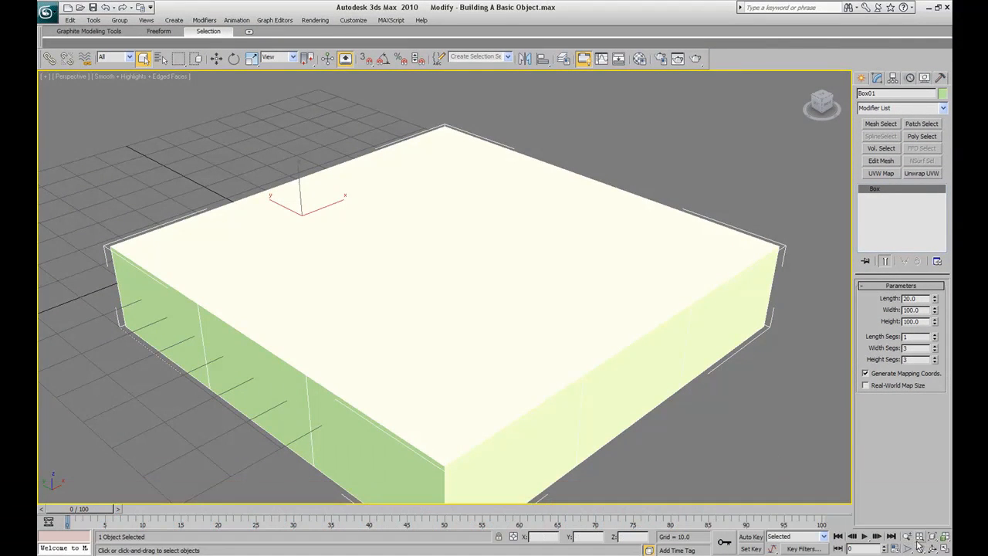
left_click(906, 535)
left_click_drag(669, 367, 668, 375)
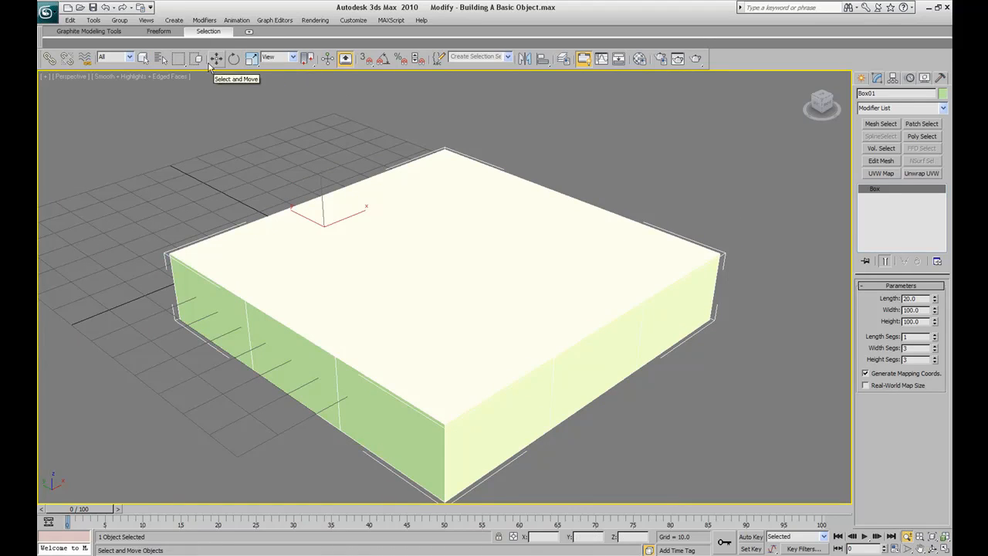
left_click(142, 59)
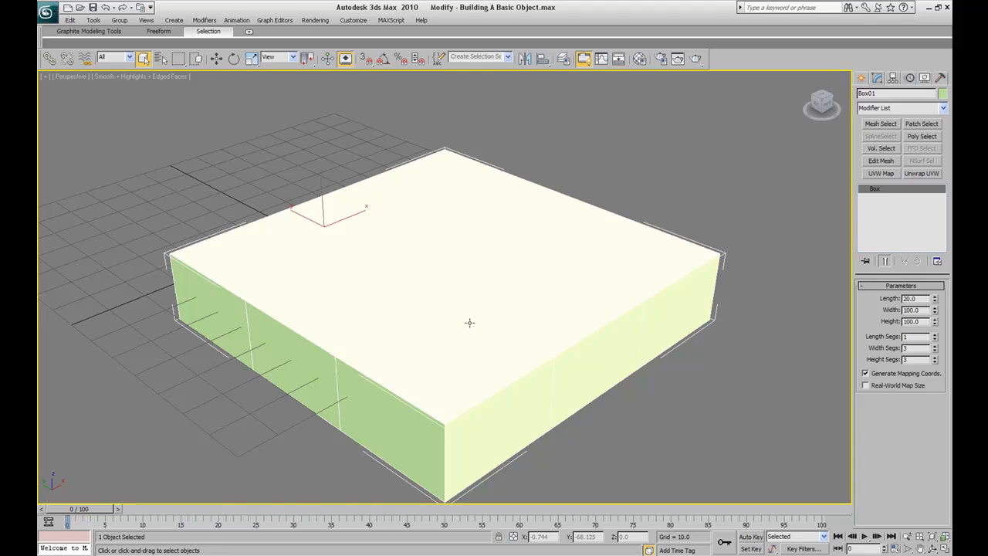
Try enlarging the Perspective viewport within the four-viewport layout, and reset the layout before maximizing Perspective again.
left_click(945, 548)
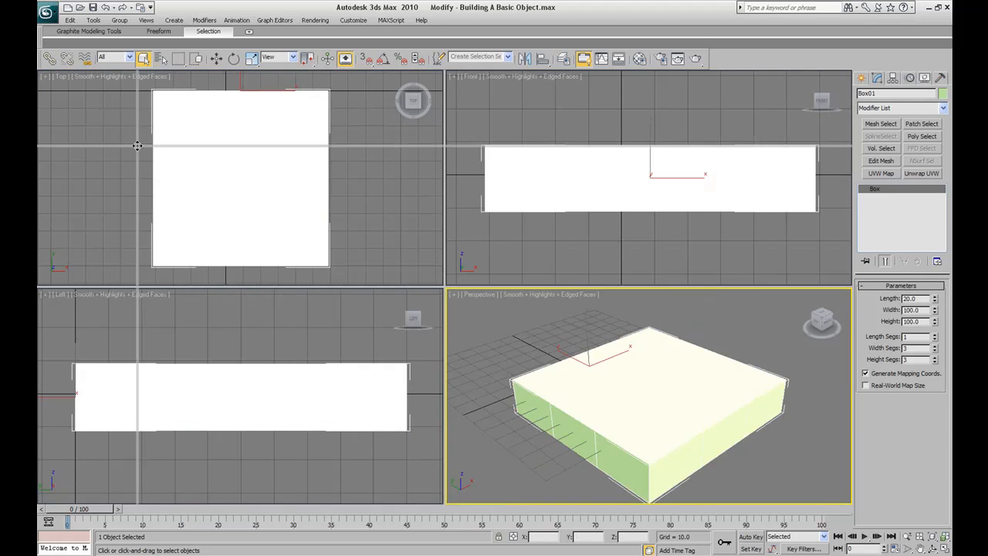
left_click_drag(128, 137, 292, 208)
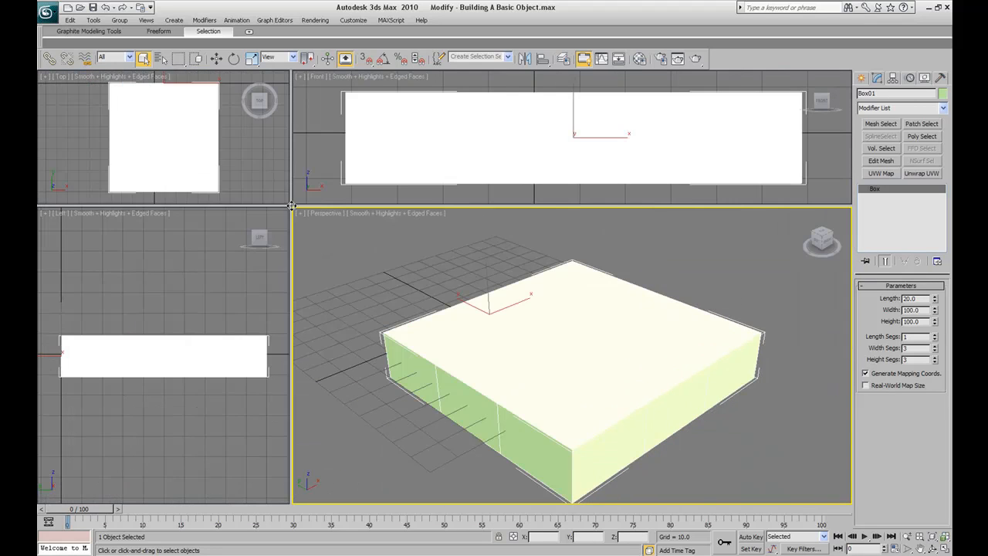
right_click(289, 206)
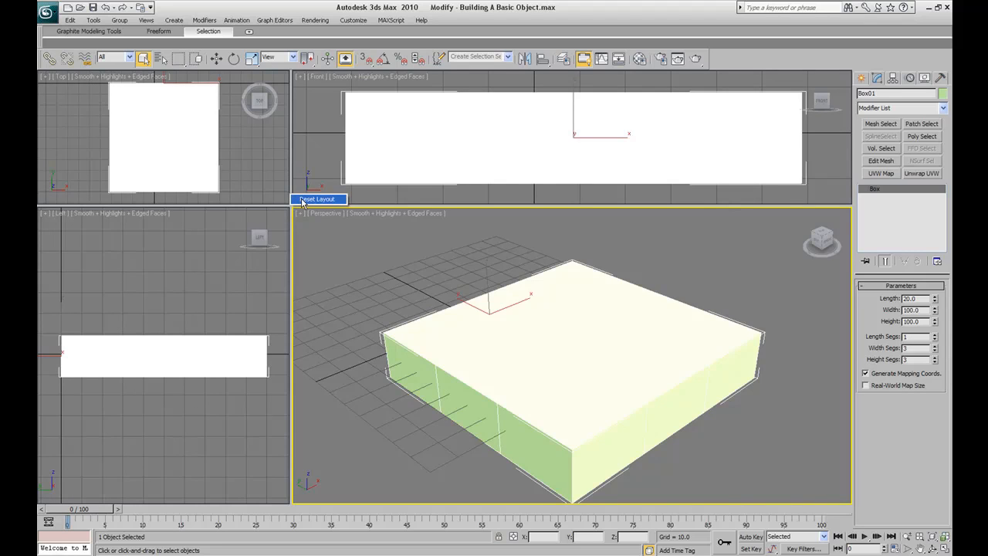
left_click(301, 200)
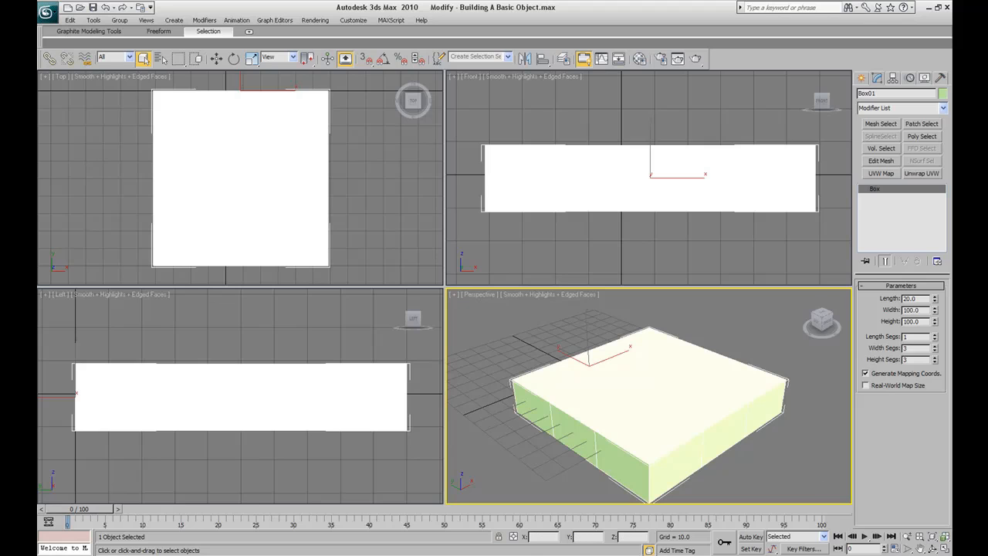
left_click(948, 549)
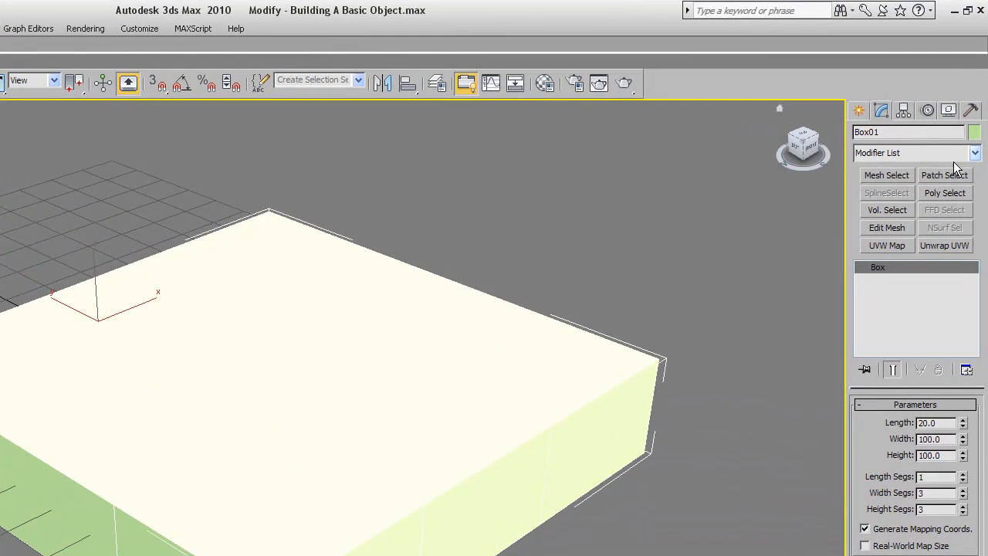
Add an Edit Mesh modifier to the box and check the base Box level before returning to Edit Mesh.
left_click(975, 153)
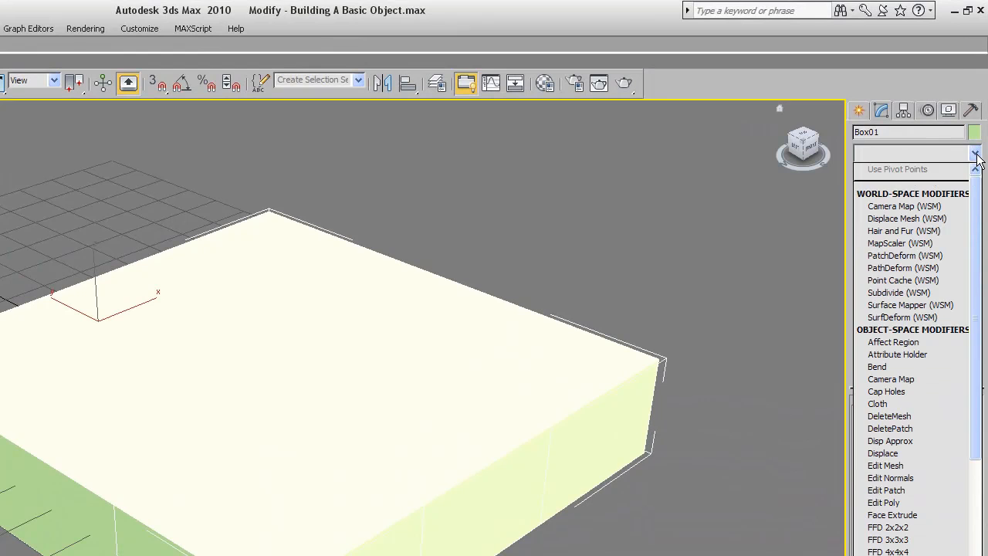
left_click_drag(977, 188, 978, 276)
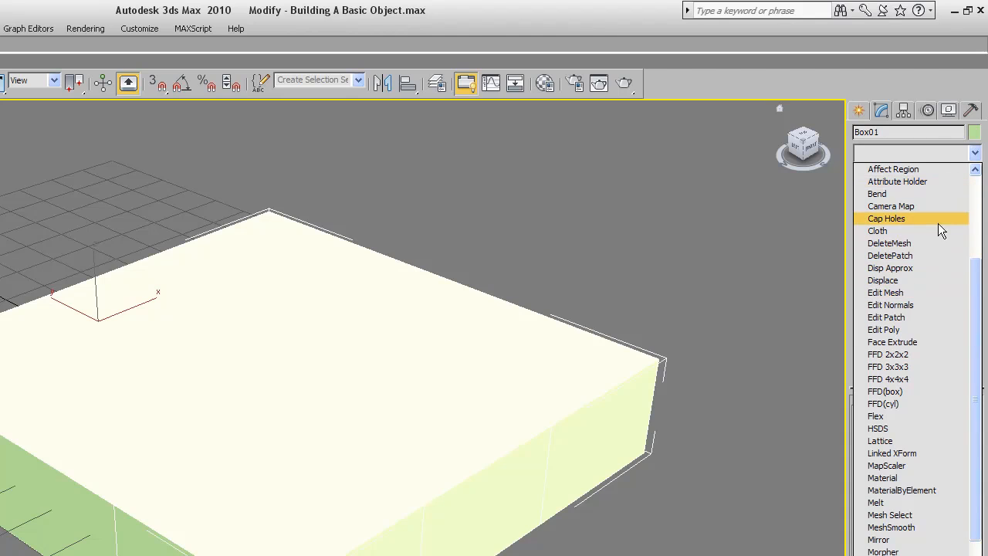
key("e")
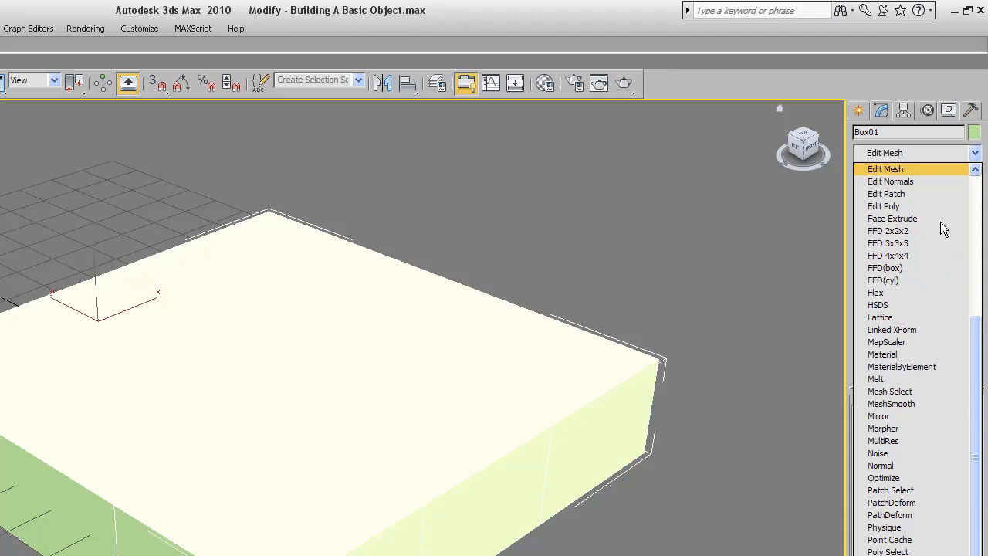
left_click(936, 169)
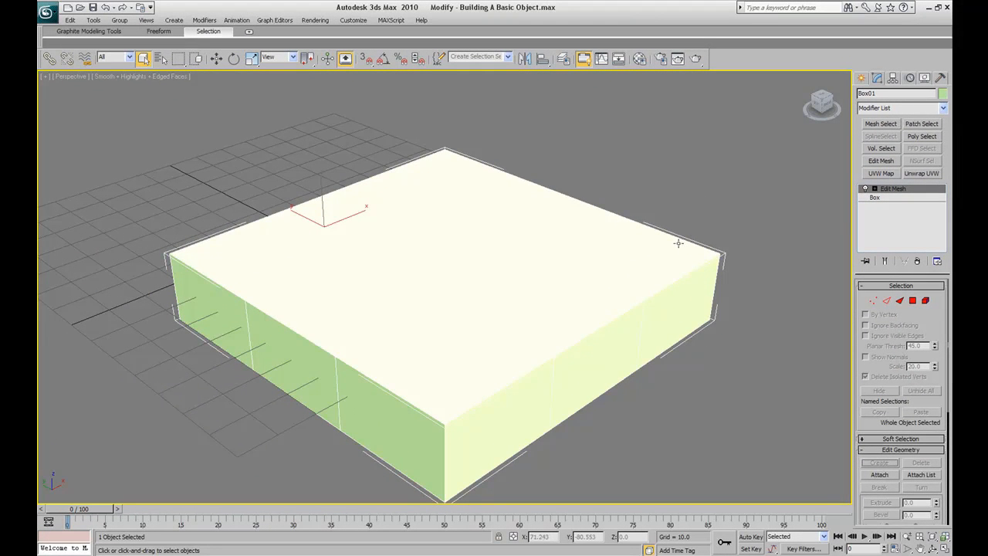
left_click(895, 198)
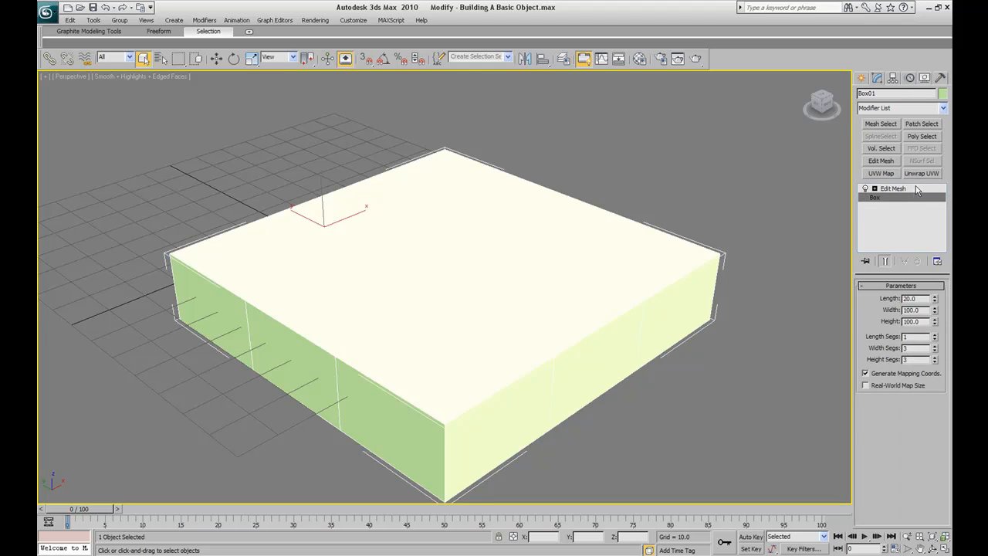
left_click(916, 189)
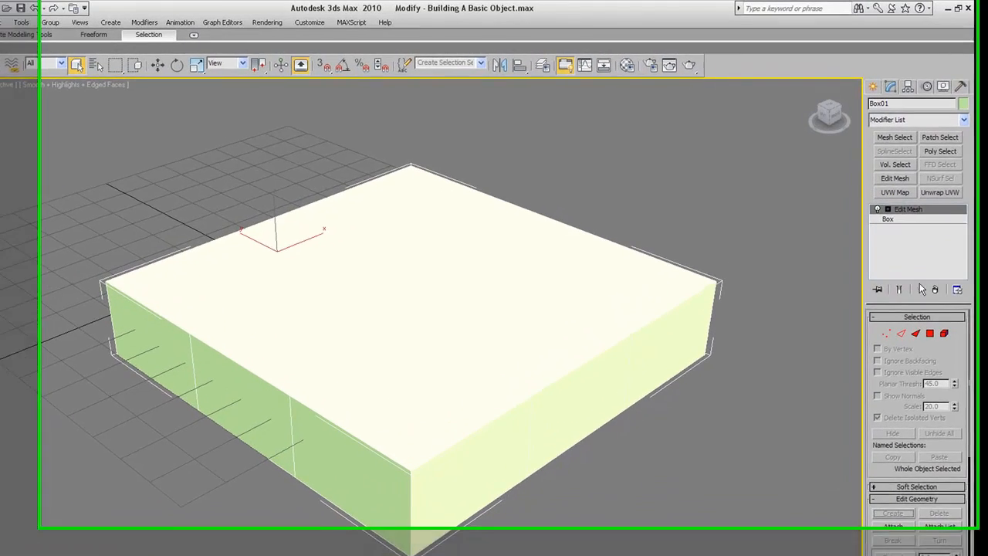
Configure the modifier sets, trying different button counts and settling on 10 total buttons.
left_click(970, 306)
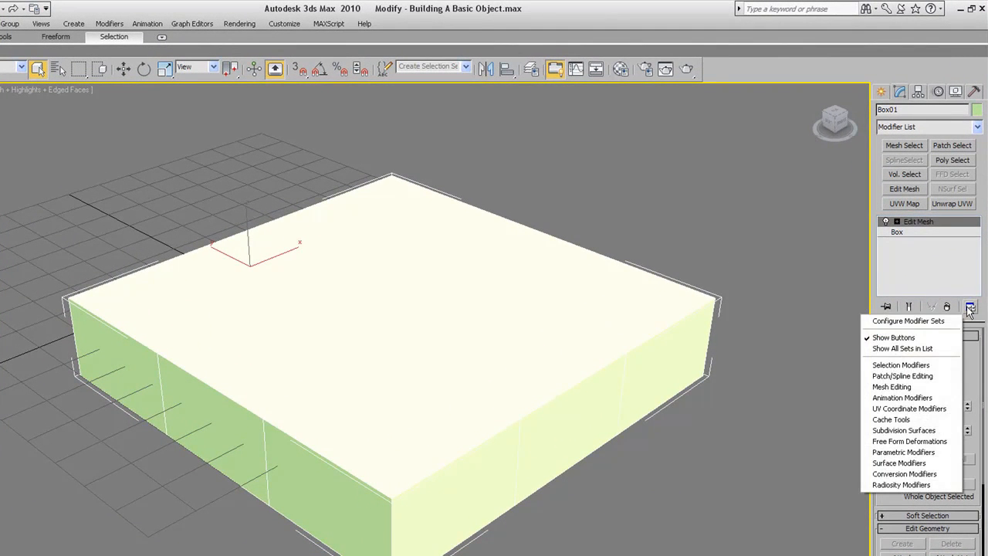
left_click(908, 321)
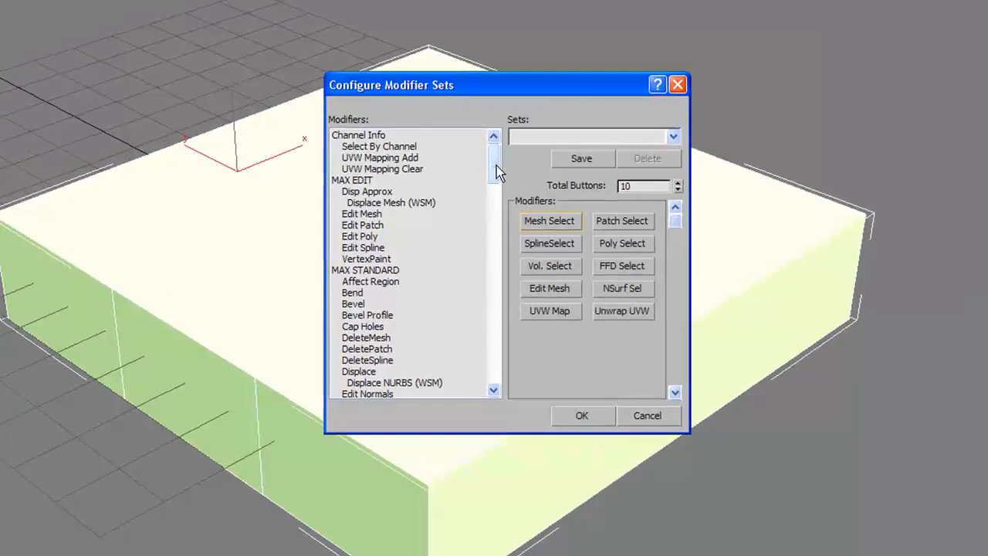
left_click(677, 183)
left_click(677, 183)
left_click(677, 190)
left_click(677, 190)
left_click(677, 190)
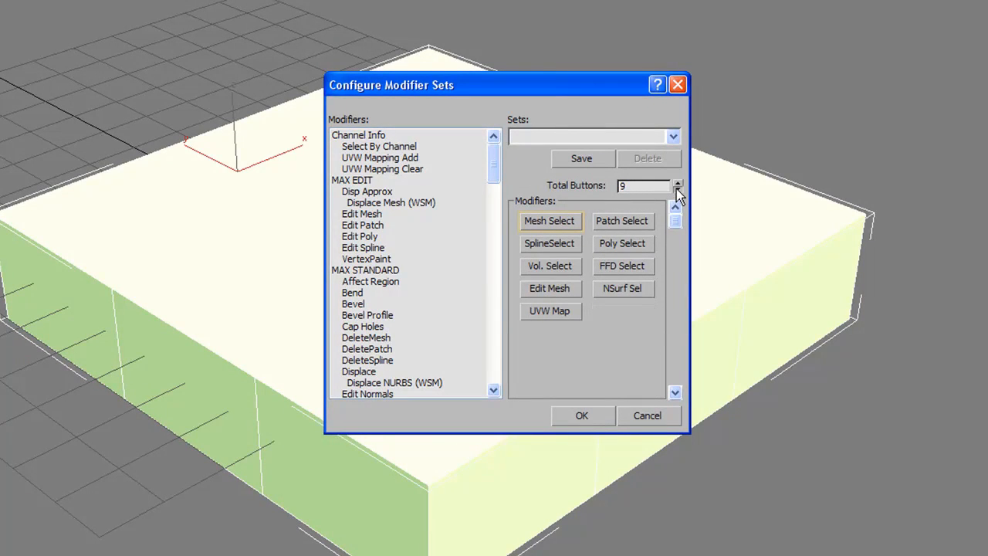
left_click(677, 183)
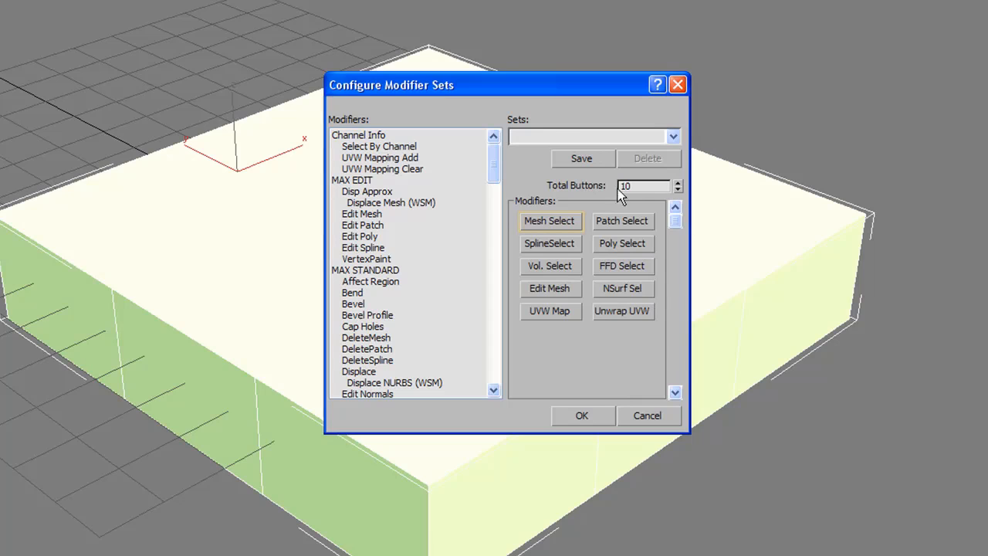
Assign Edit Mesh to the modifier button below Vol. Select, accept the configuration, and reopen the modifier set options.
left_click_drag(370, 216, 546, 289)
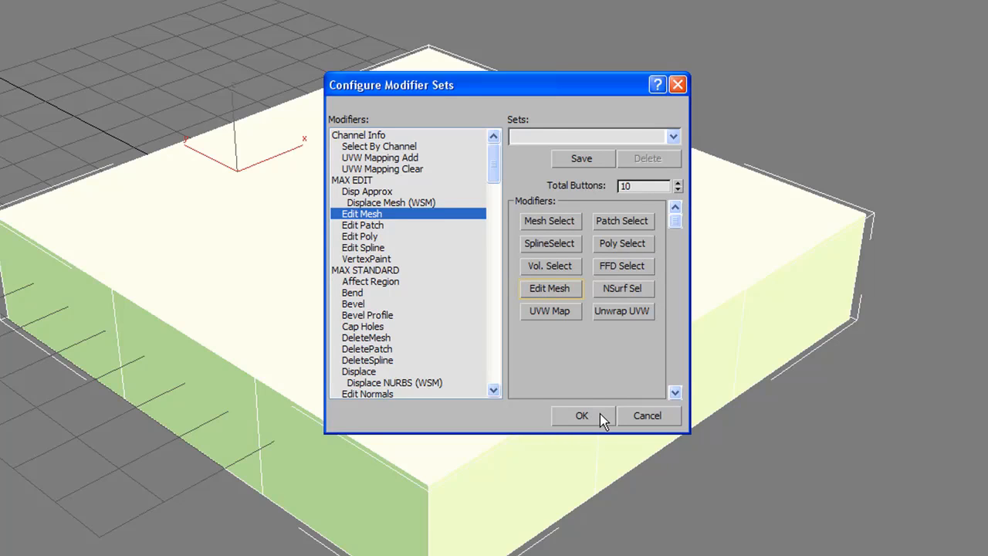
mouse_move(494, 163)
left_mouse_down()
mouse_move(504, 306)
mouse_move(488, 378)
mouse_move(492, 153)
left_mouse_up()
left_click(584, 417)
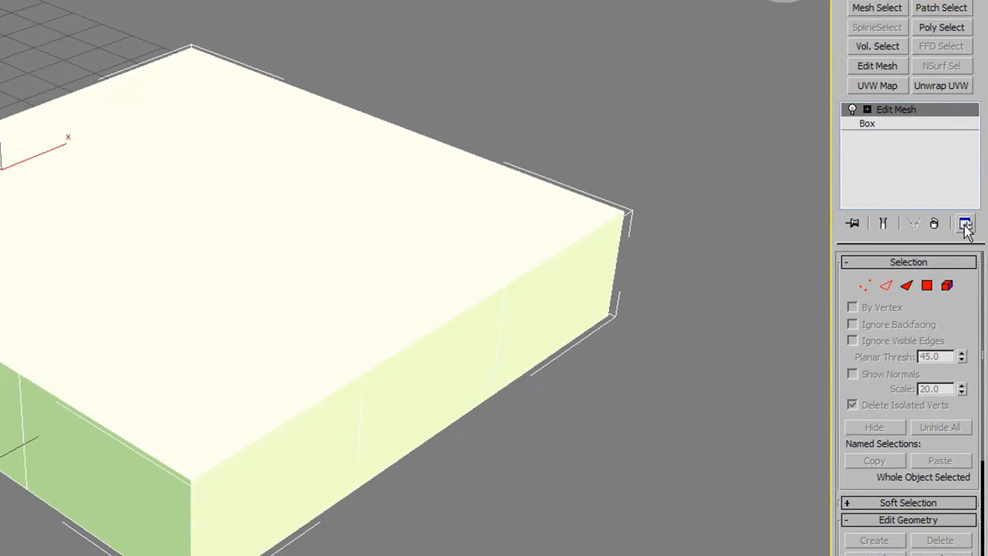
left_click(966, 225)
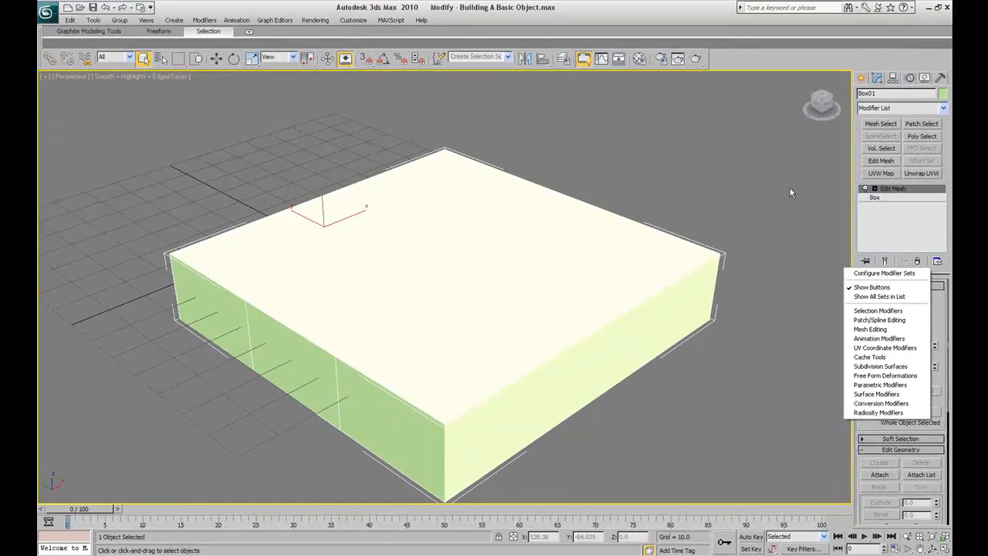
Go through Edit Mesh's Vertex, Edge, Face, Polygon and Element sub-object levels, and return to the Polygon level.
left_click(144, 61)
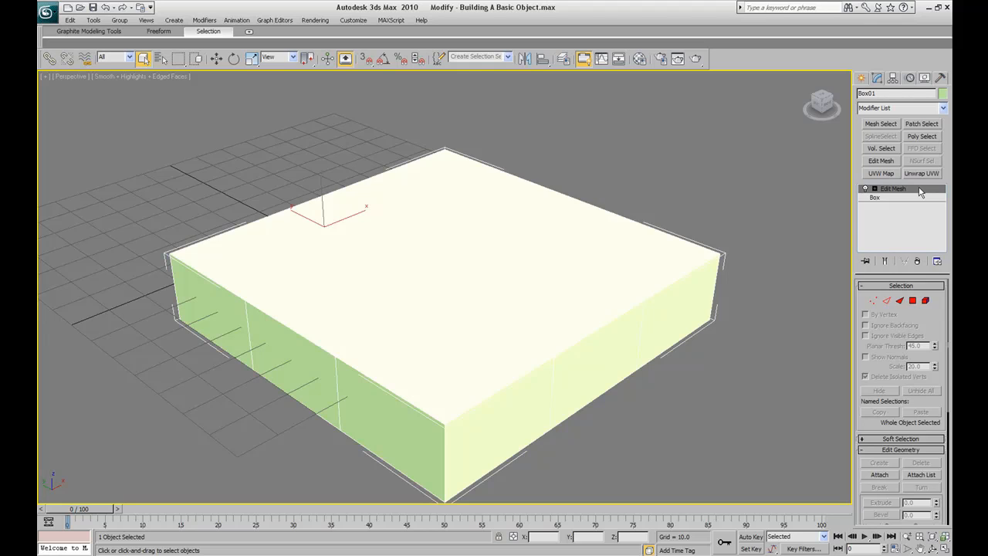
key("1")
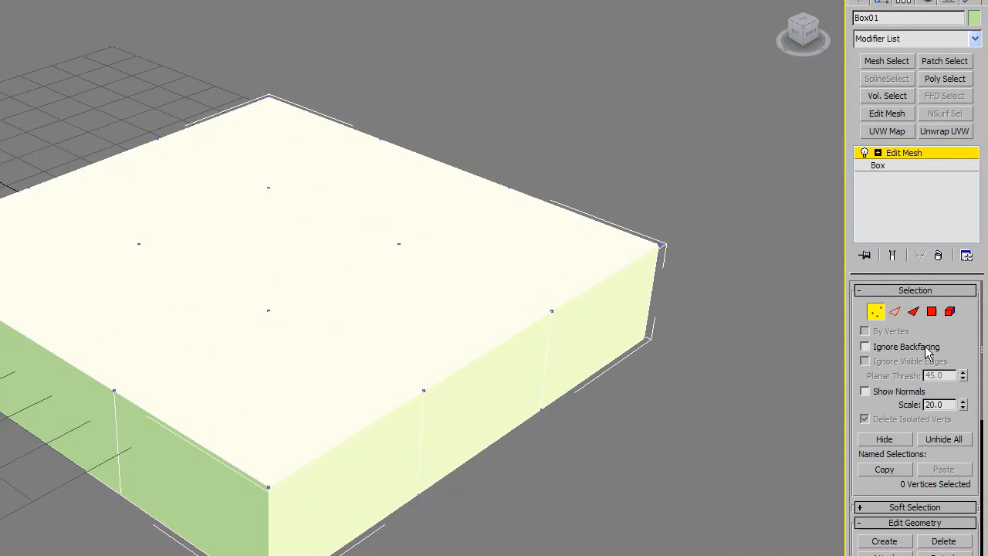
left_click(913, 297)
left_click(913, 296)
key("2")
key("3")
key("4")
key("5")
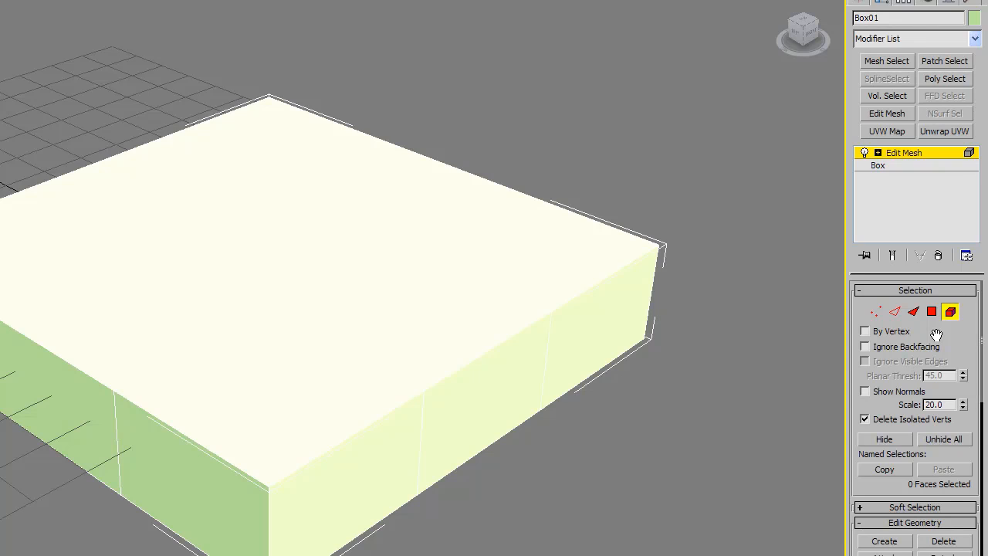
key("4")
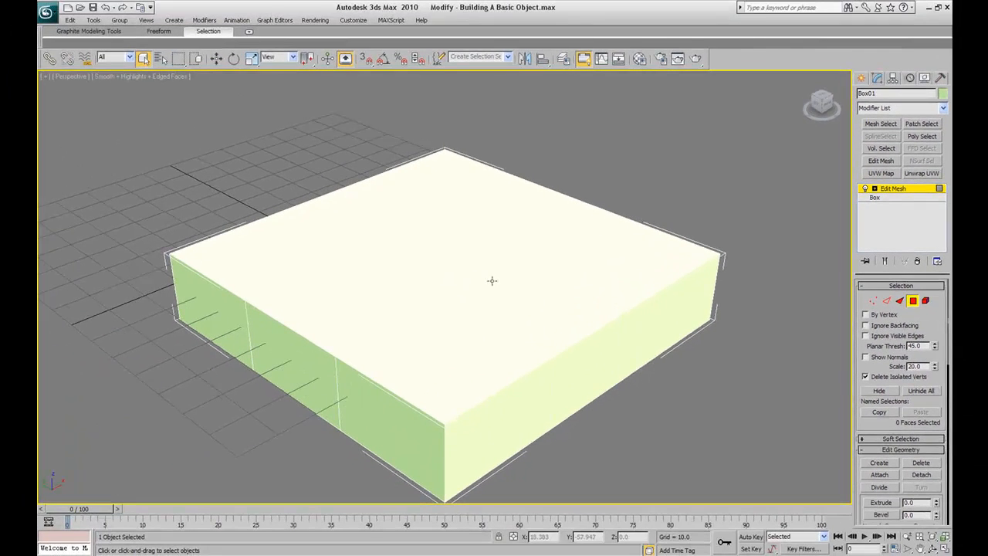
Try selecting three adjoining edge polygons on the box's top and a region of neighbouring polygons, and clear the selection.
left_click(451, 176)
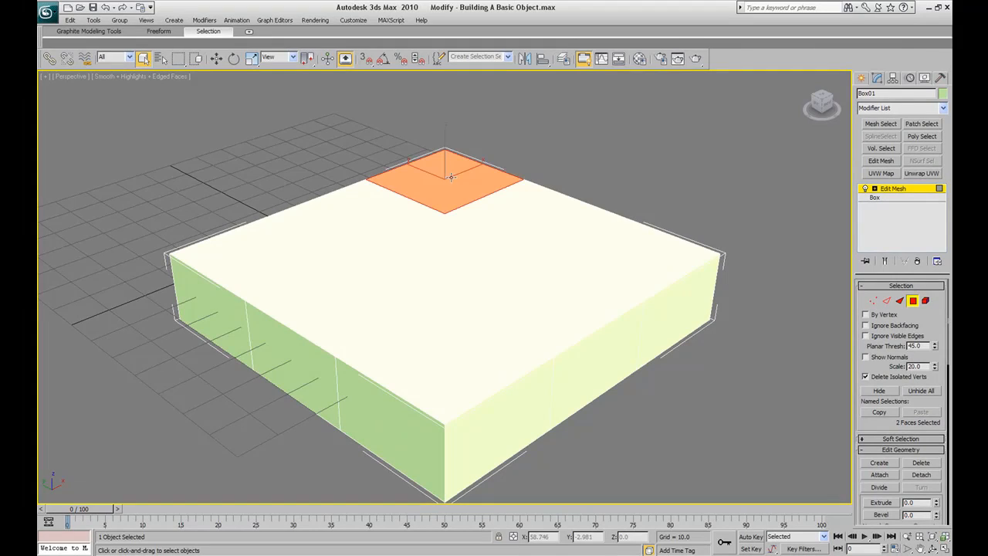
left_click(373, 220, "ctrl")
left_click(271, 261, "ctrl")
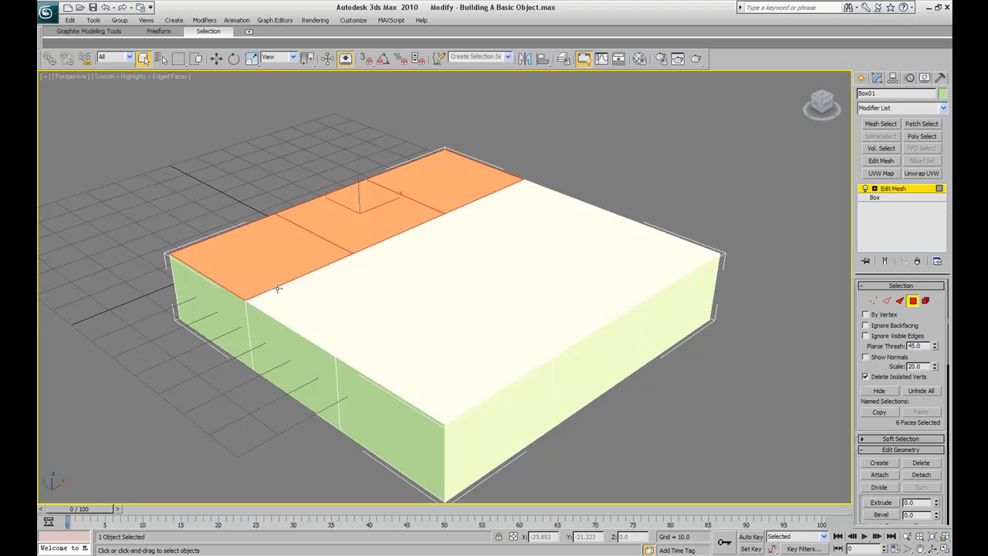
left_click_drag(280, 241, 376, 308)
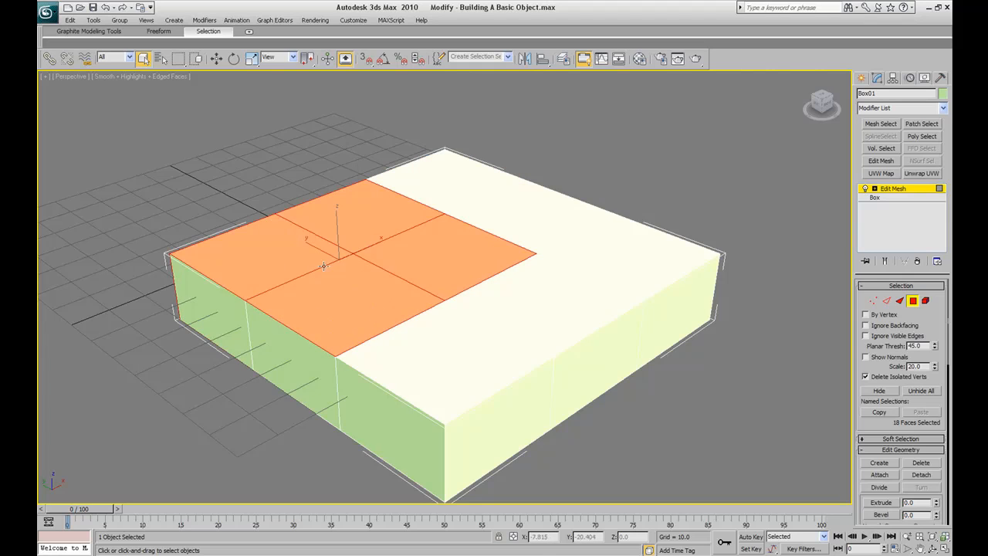
left_click(274, 156)
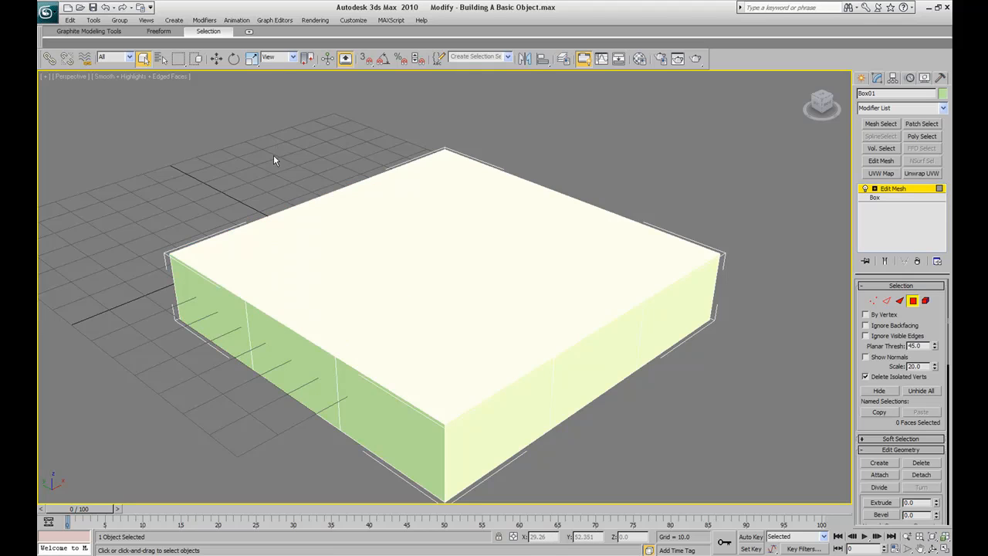
Select the row of three top polygons along the box's rear edge, starting at the far corner.
left_click(404, 171)
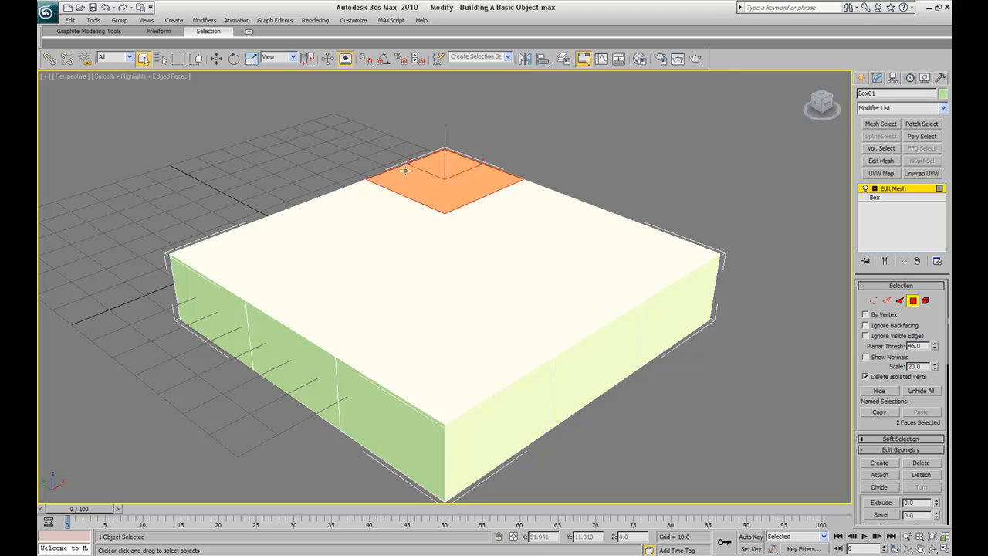
left_click(390, 190, "ctrl")
left_click(269, 253, "ctrl")
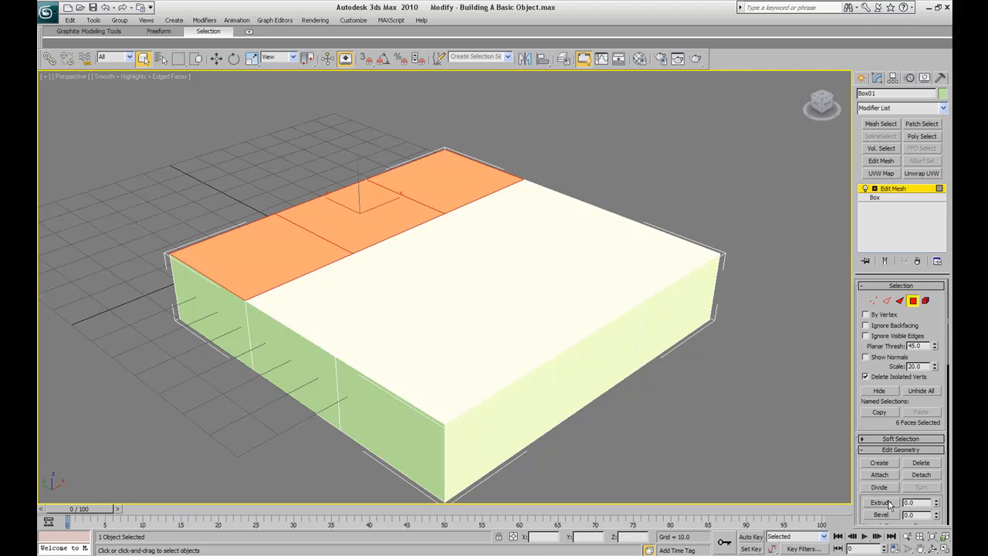
Try extruding the three selected top polygons upward freehand, and undo the extrusion.
left_click_drag(947, 336, 948, 387)
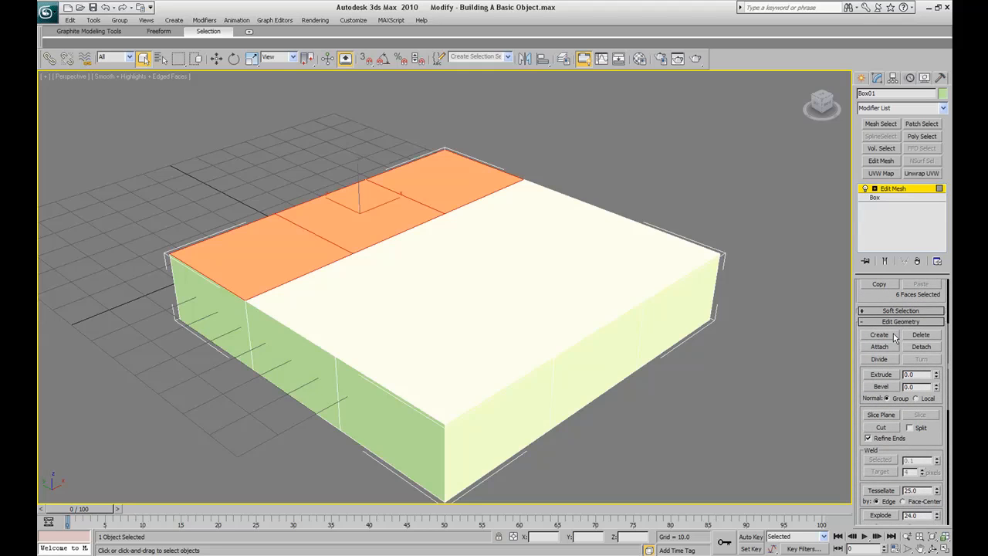
left_click(881, 375)
left_click_drag(408, 209, 413, 114)
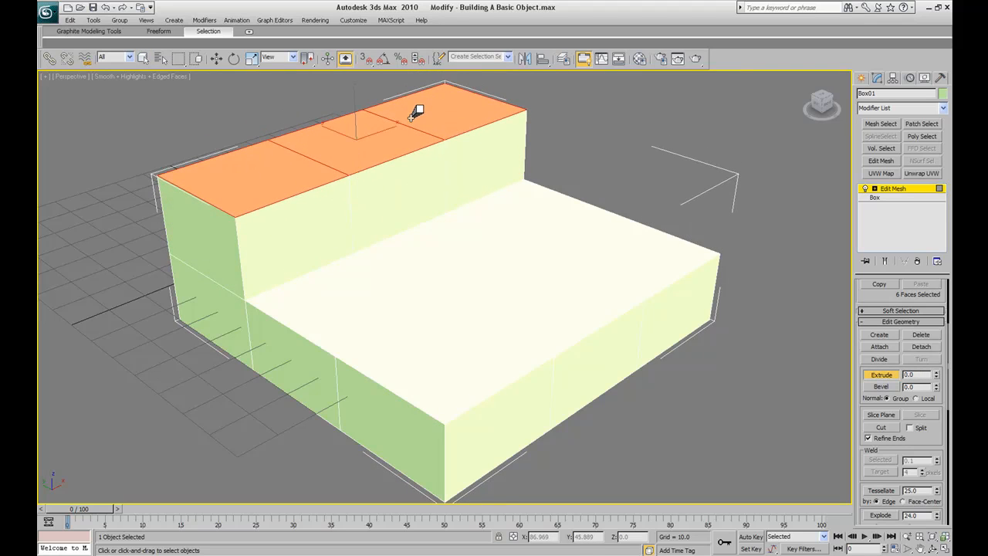
key("ctrl+z")
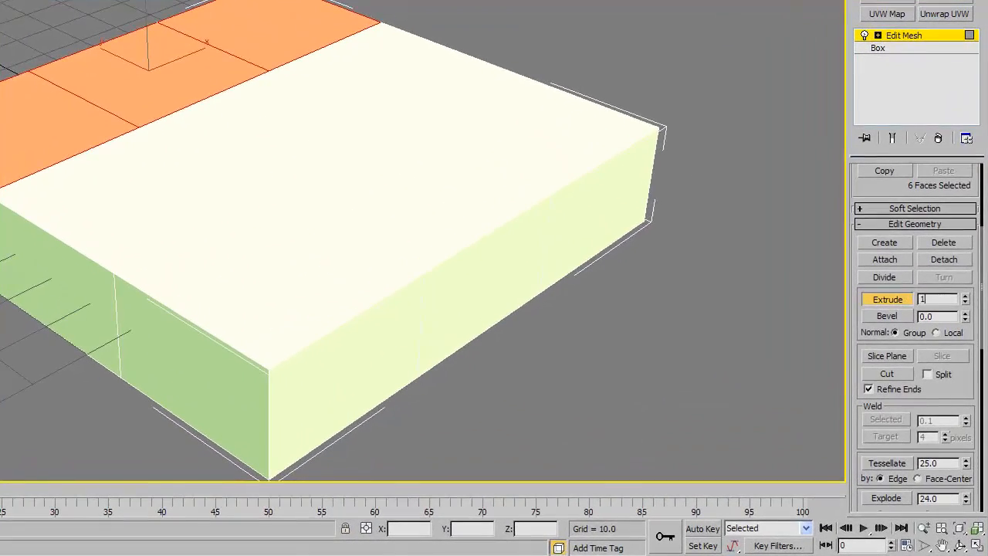
Extrude the three selected top polygons by exactly 100 to form the chair's backrest.
type("100")
key("Return")
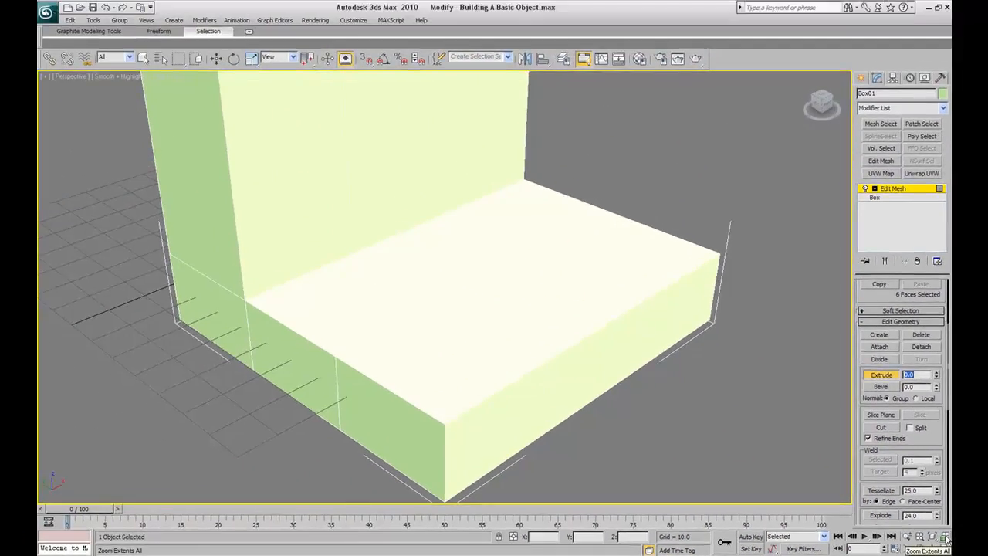
left_click(951, 535)
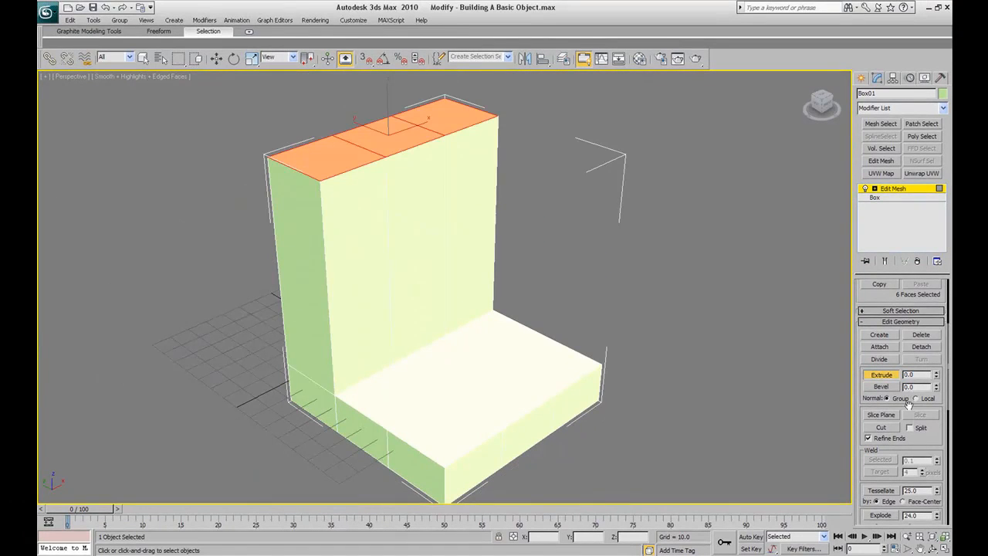
Try extruding the top of the backrest further by adjusting the Extrude amount interactively, and undo the extra extrusion.
left_click_drag(936, 374, 933, 305)
left_click_drag(927, 353, 895, 285)
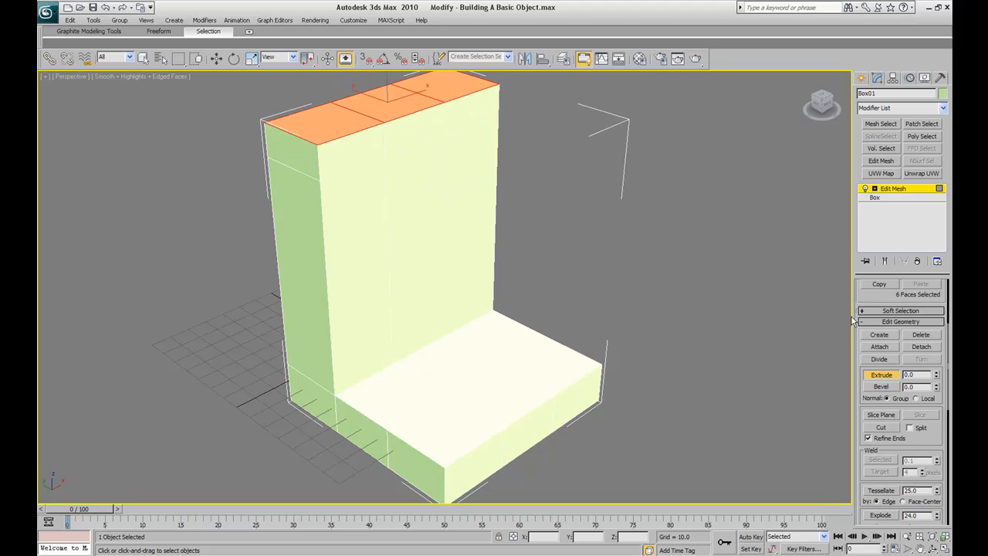
key("ctrl+z")
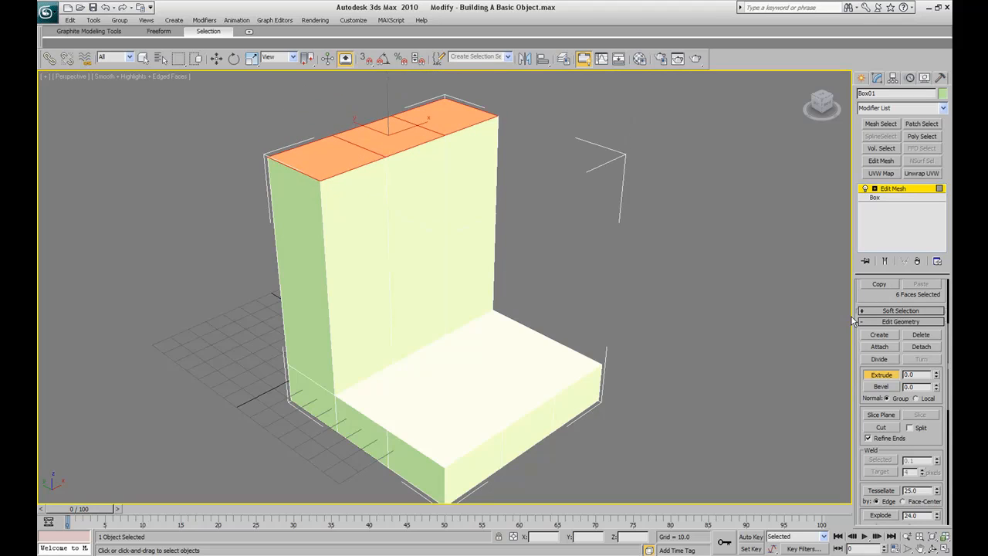
Try adding several successive extrusions on top of the backrest, and undo all of them back to the single 100-unit extrusion.
left_click_drag(935, 374, 936, 336)
left_click_drag(936, 375, 935, 327)
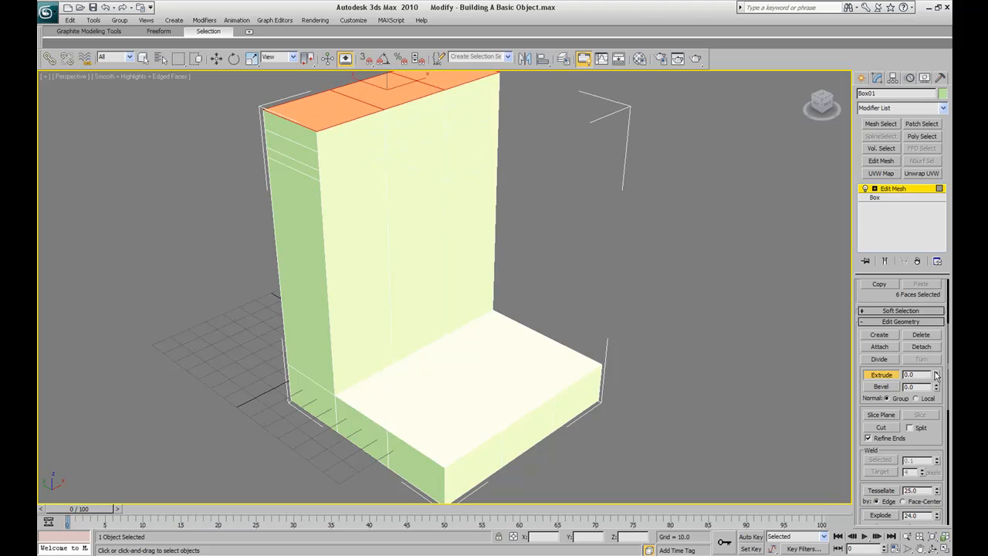
left_click_drag(935, 375, 935, 324)
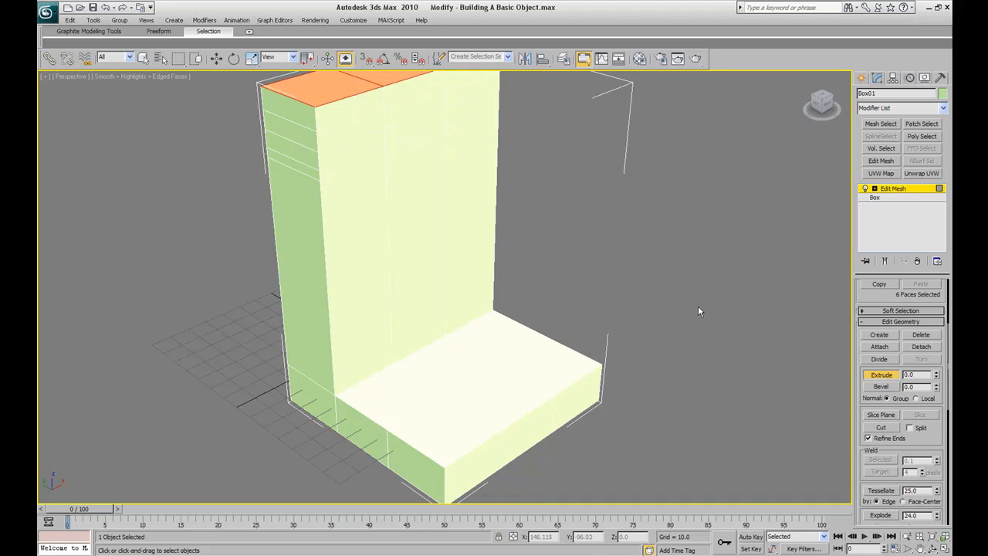
key("ctrl+z")
key("ctrl+z")
key("ctrl+z")
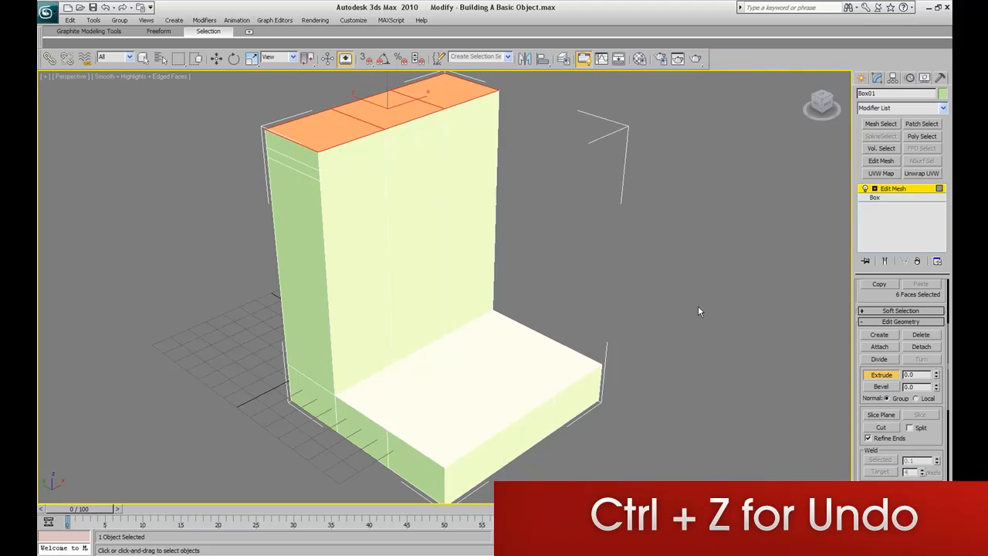
key("ctrl+z")
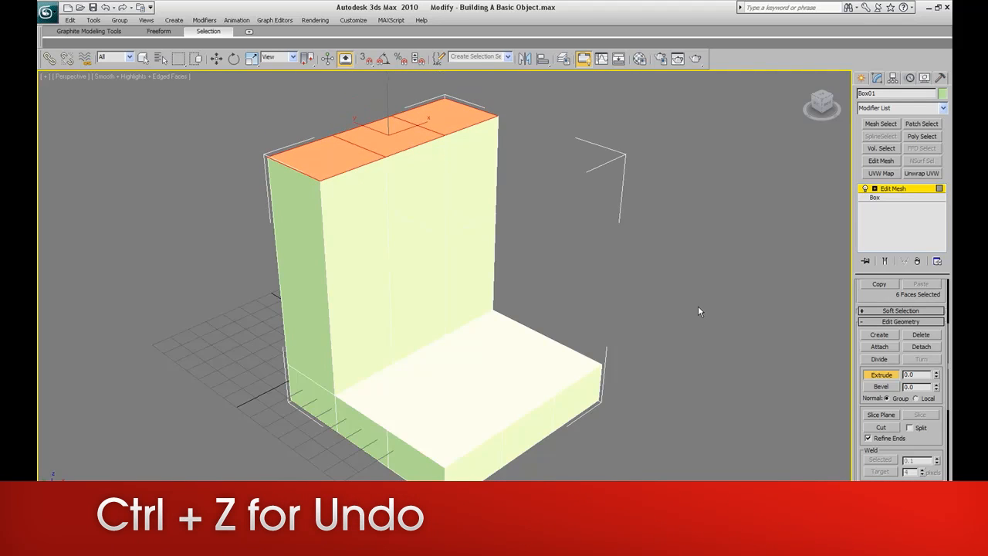
Undo and redo the backrest's 100-unit extrusion, redo one extra extrusion above it, and undo that extra one again.
key("ctrl+z")
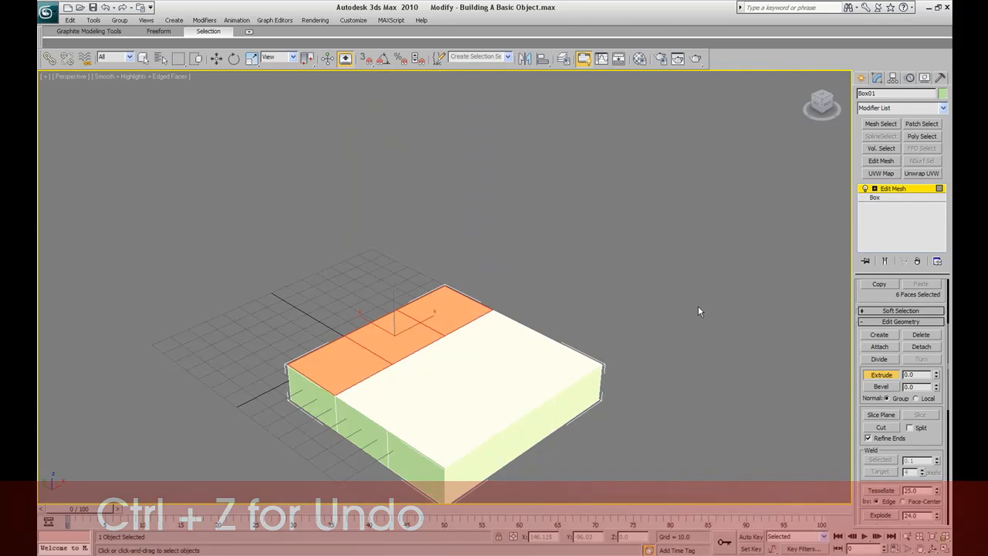
key("ctrl+y")
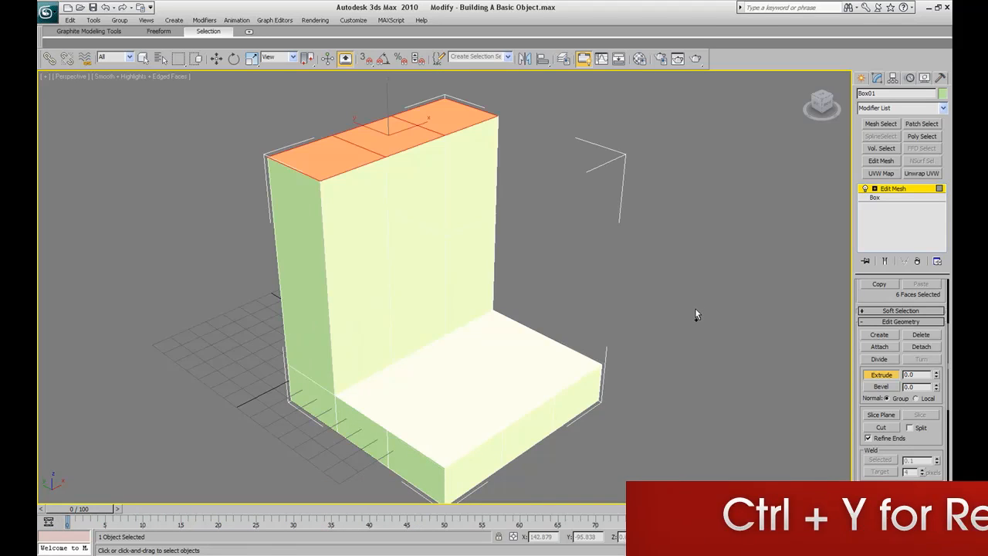
key("ctrl+y")
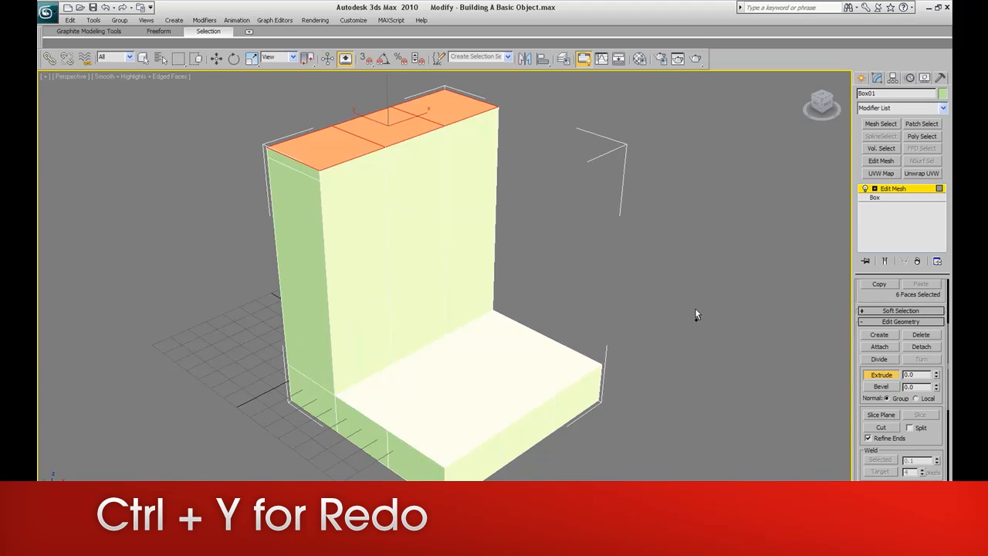
key("ctrl+z")
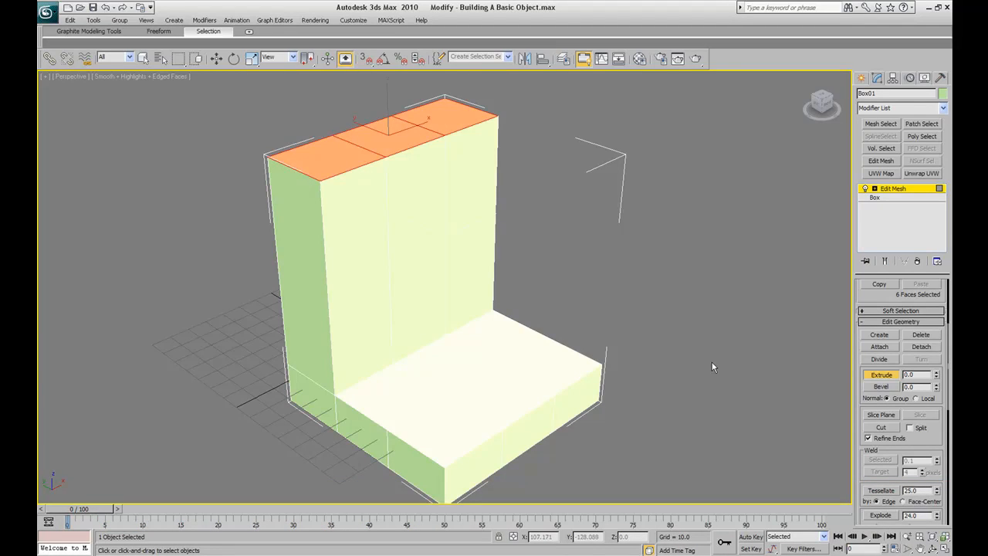
Clear the polygon selection and select the four corner polygons on the underside of the seat.
left_click(685, 276)
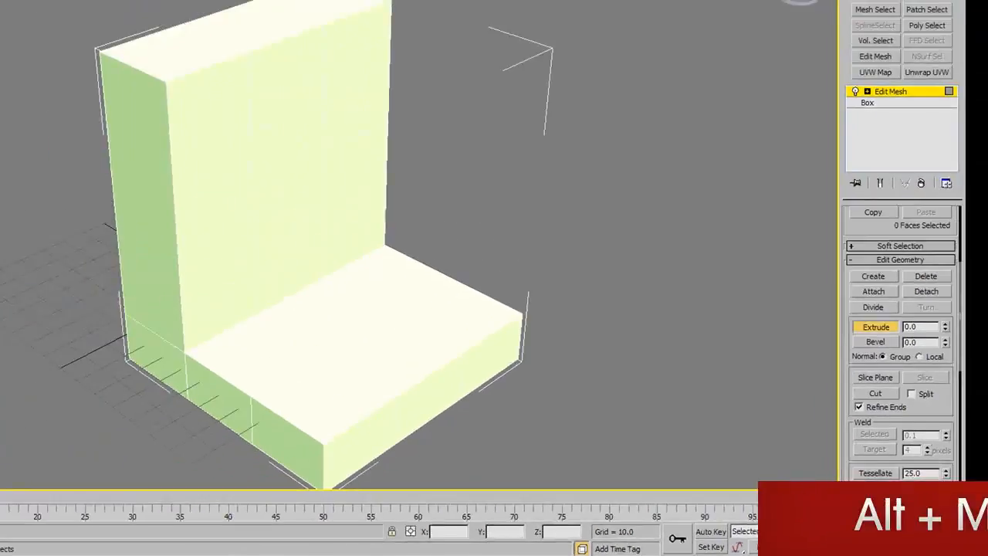
left_click(955, 546)
left_click_drag(468, 364, 470, 287)
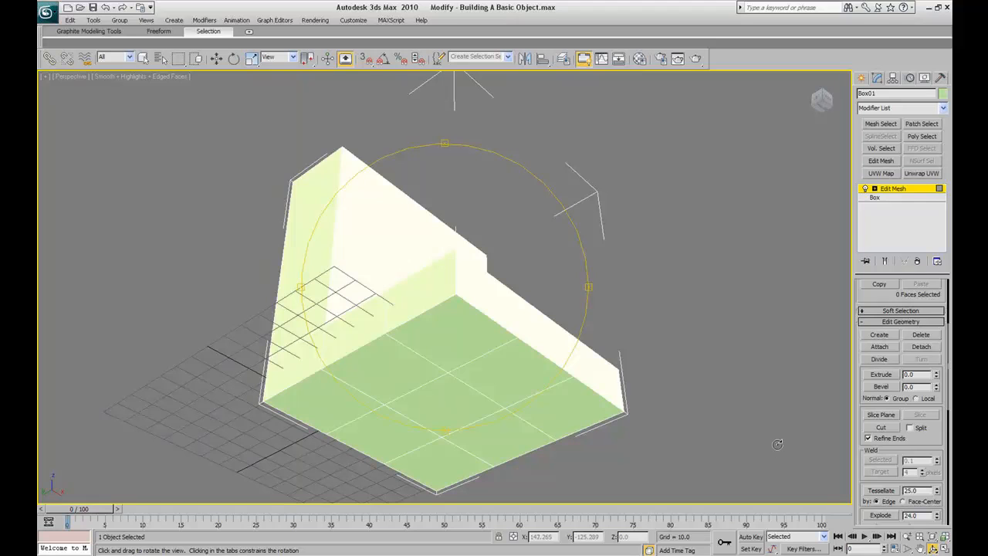
left_click(143, 58)
left_click(462, 340)
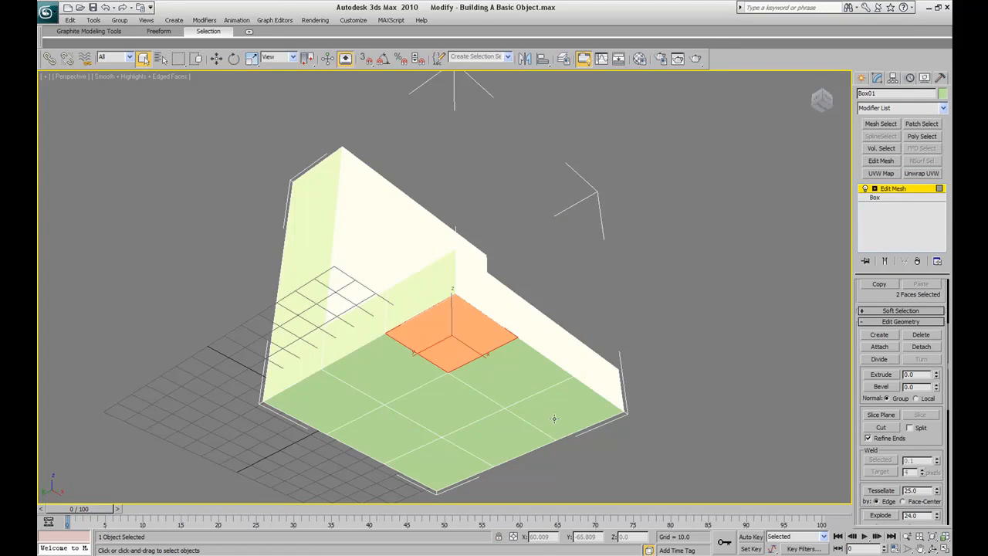
left_click(553, 414, "ctrl")
left_click(448, 458, "ctrl")
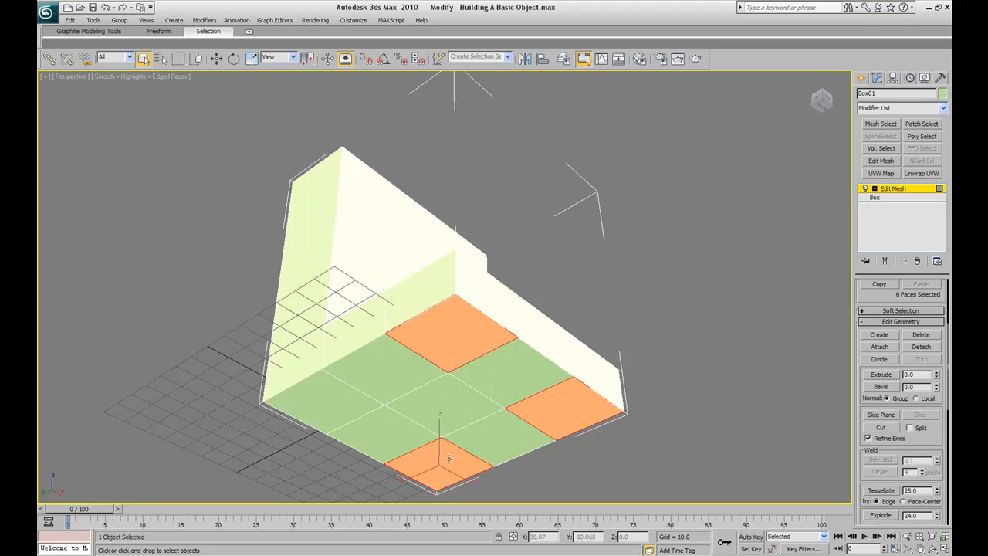
left_click(354, 412, "ctrl")
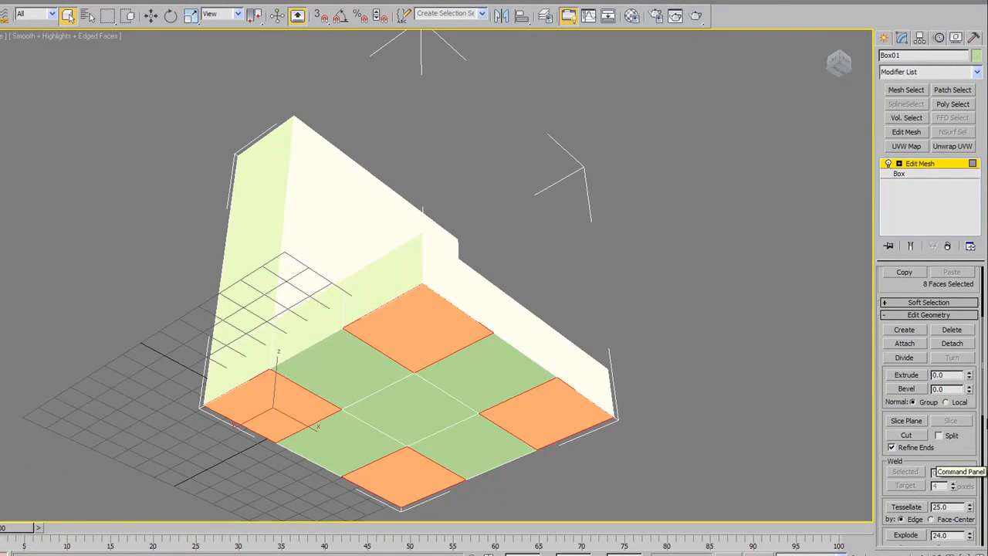
Extrude the four selected corner polygons on the underside by 100 to form the chair legs.
scroll(983, 403, "up", 1)
left_click_drag(983, 398, 980, 343)
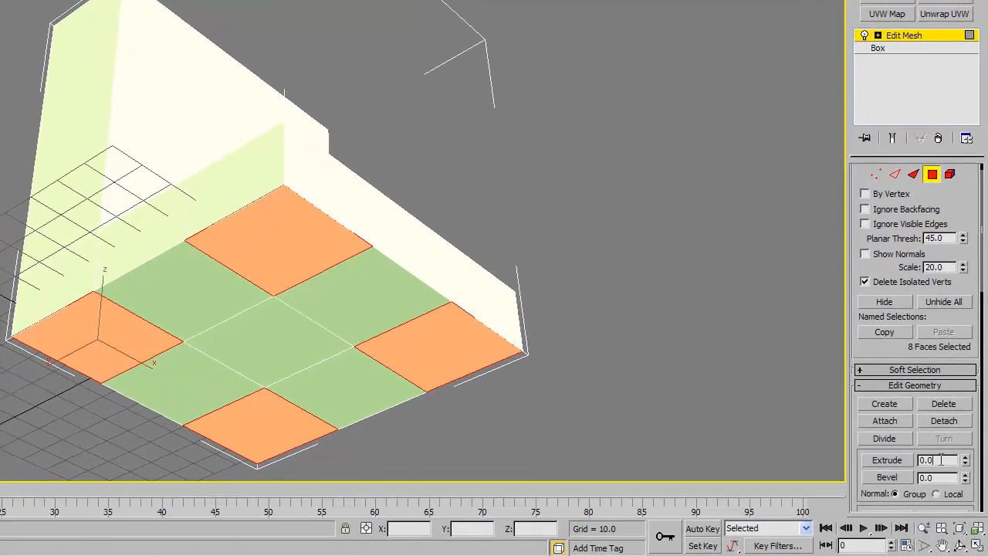
left_click(917, 502)
type("100")
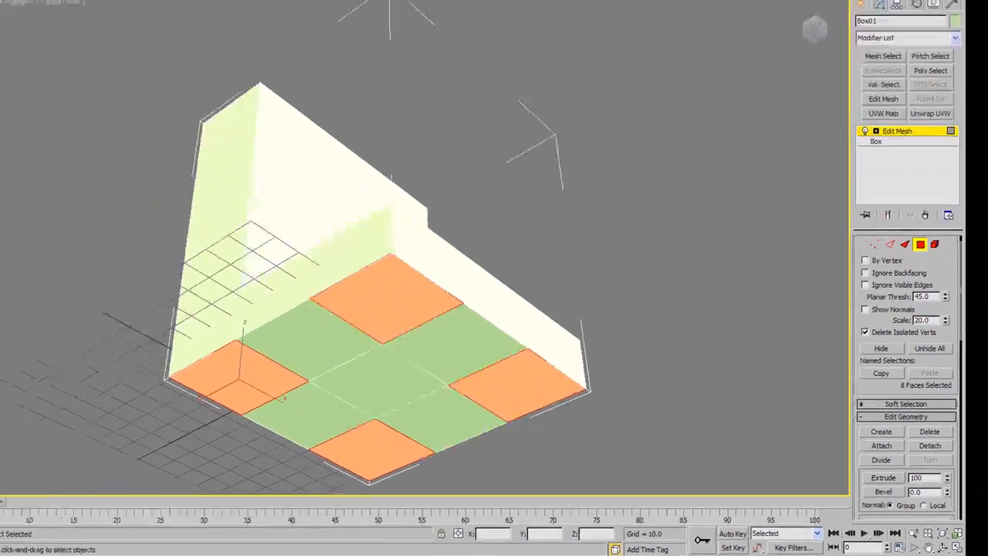
key("Return")
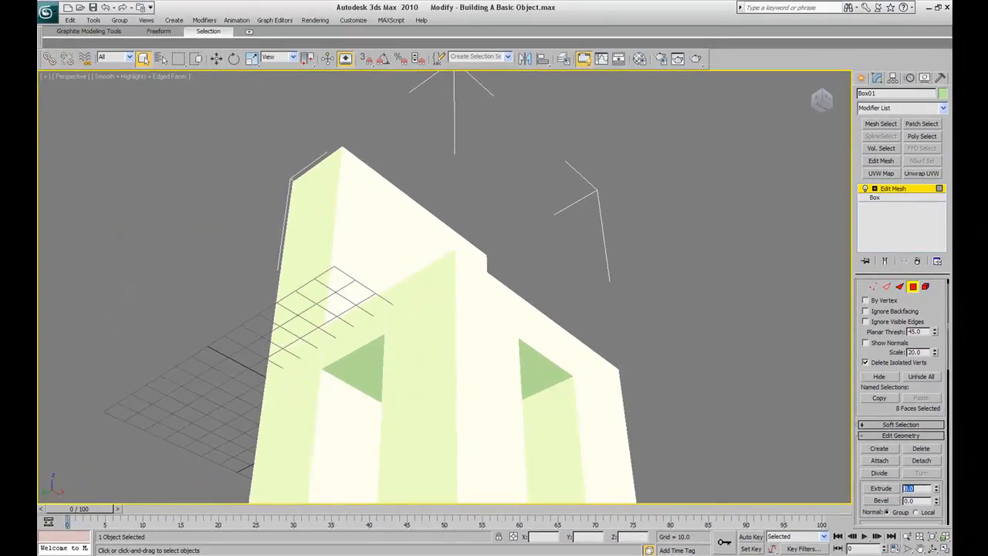
Open the chair's object color settings, try several palette swatches, and pick the first empty gray custom color slot.
left_click(933, 544)
left_click(933, 548)
left_click_drag(526, 274, 514, 325)
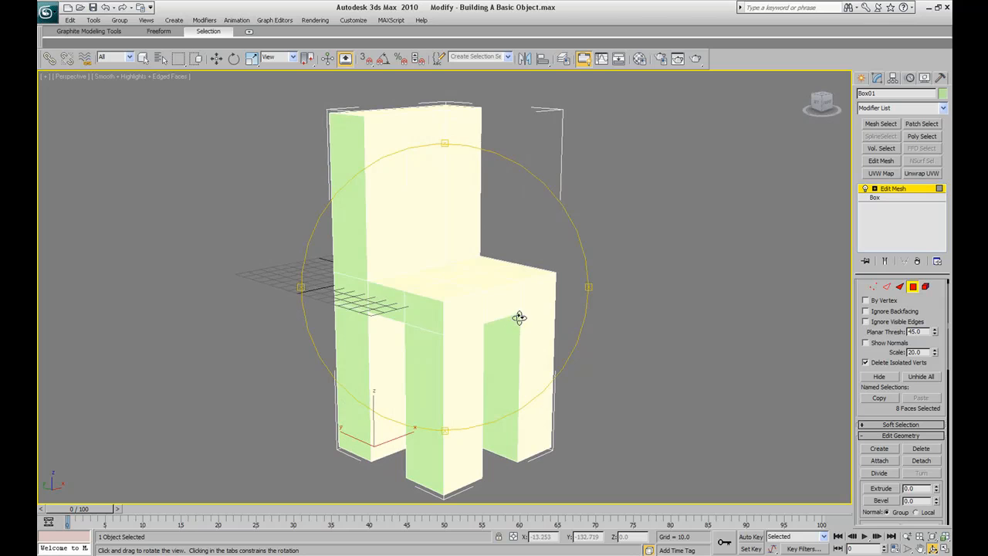
left_click(942, 93)
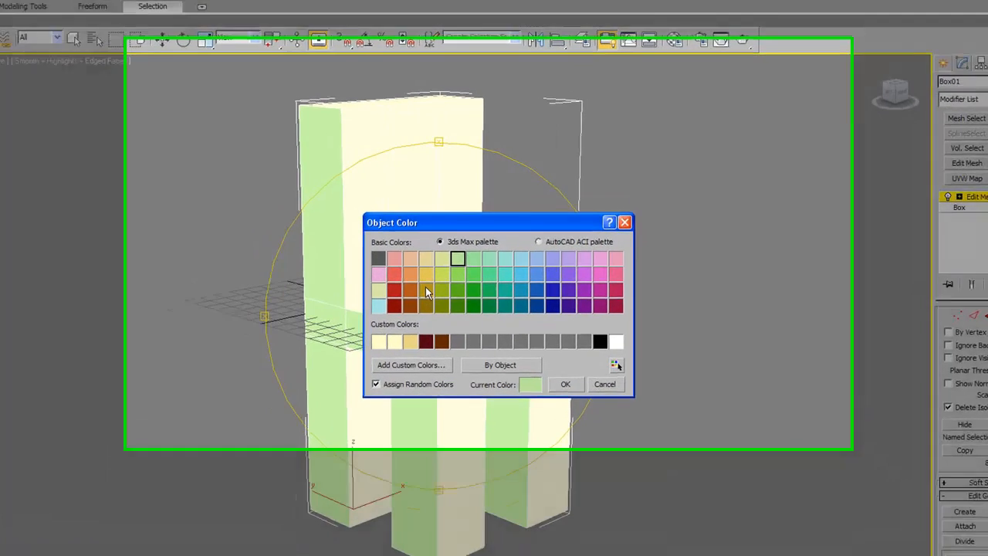
left_click(433, 264)
left_click(456, 344)
left_click(517, 359)
left_click(429, 364)
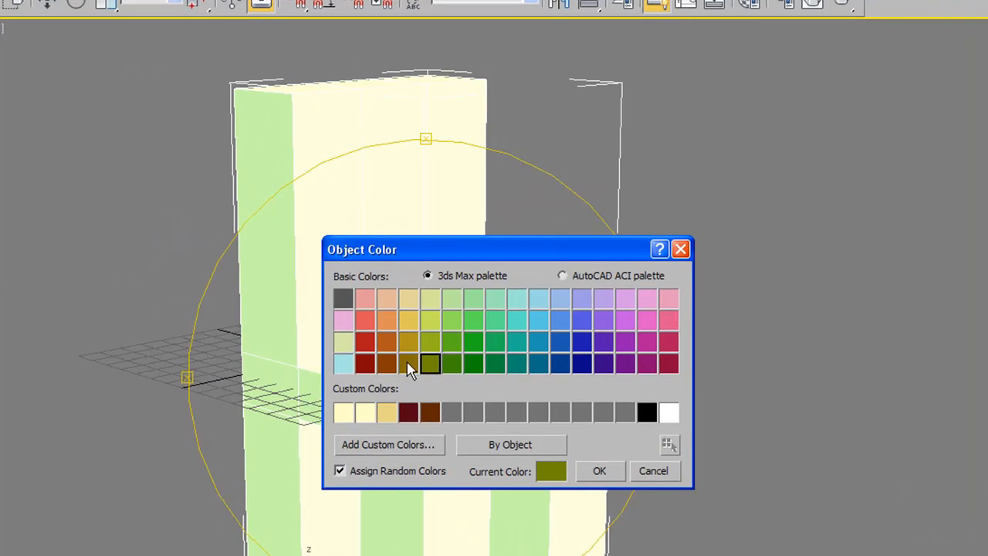
left_click(388, 363)
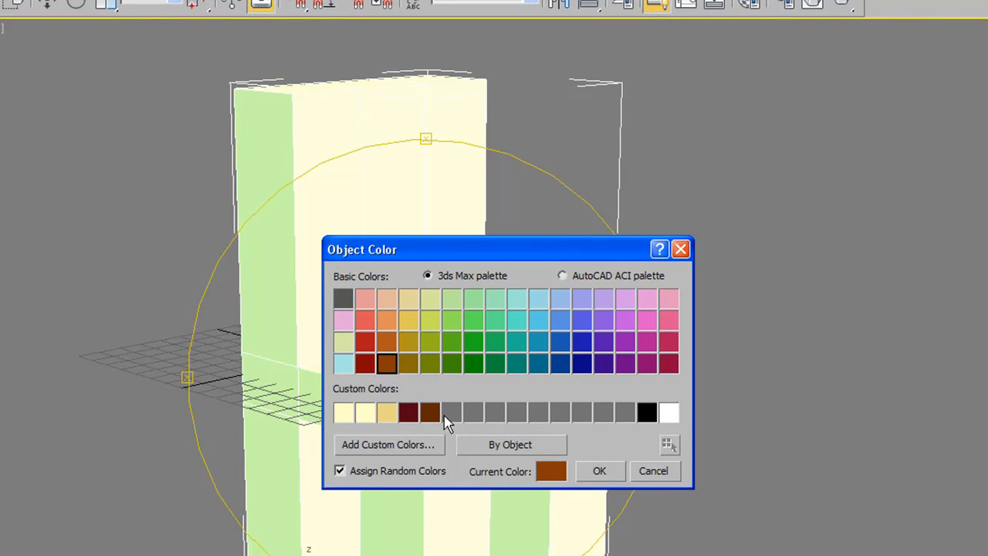
left_click(448, 415)
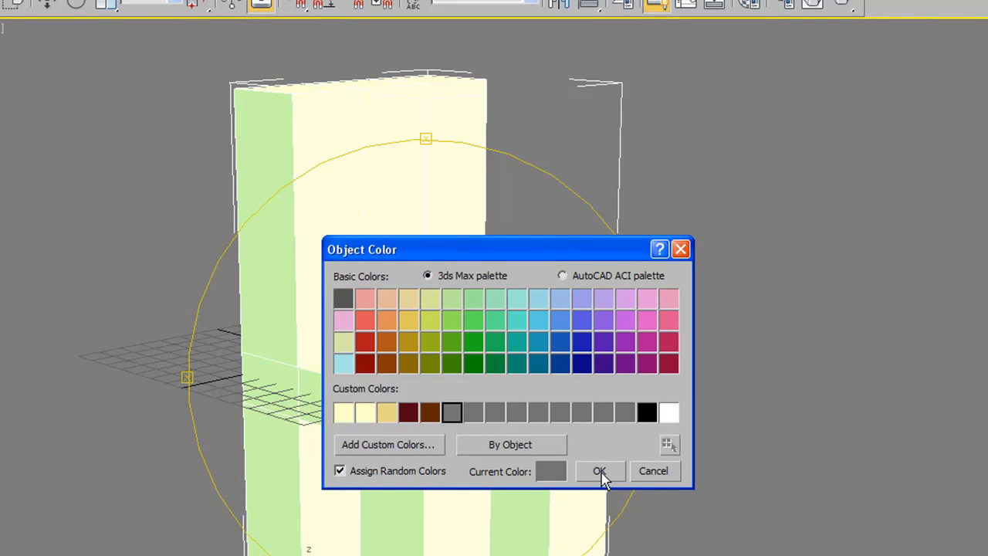
Add a custom color with red 223, green 157 and blue 134 to the selected slot, and apply it to the chair.
left_click(425, 454)
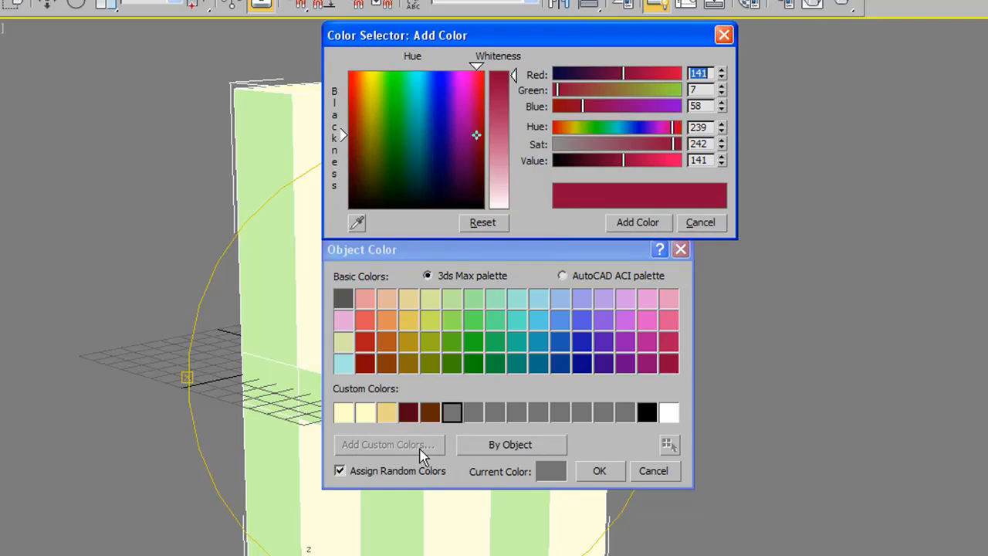
left_click(384, 112)
left_click_drag(432, 133, 413, 125)
type("223")
key("Return")
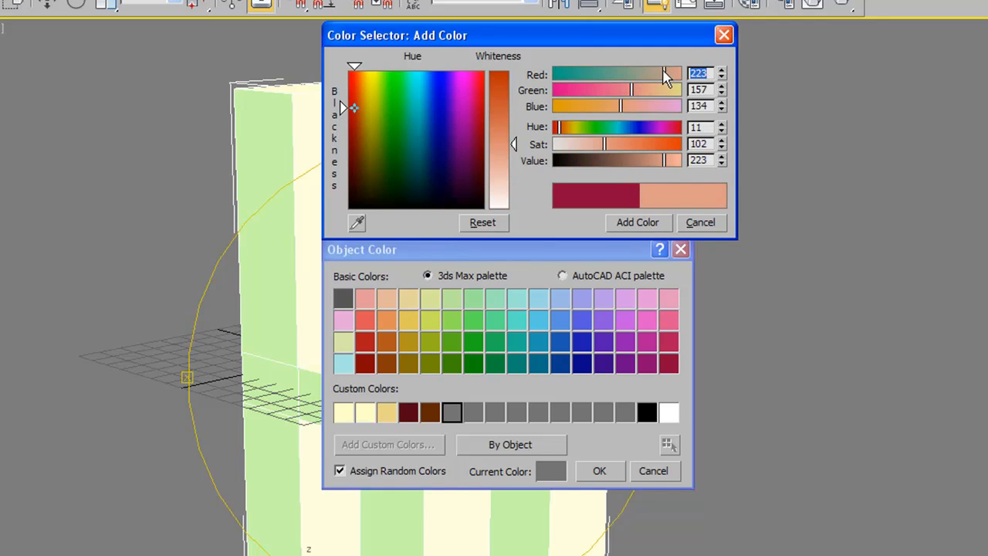
left_click(624, 223)
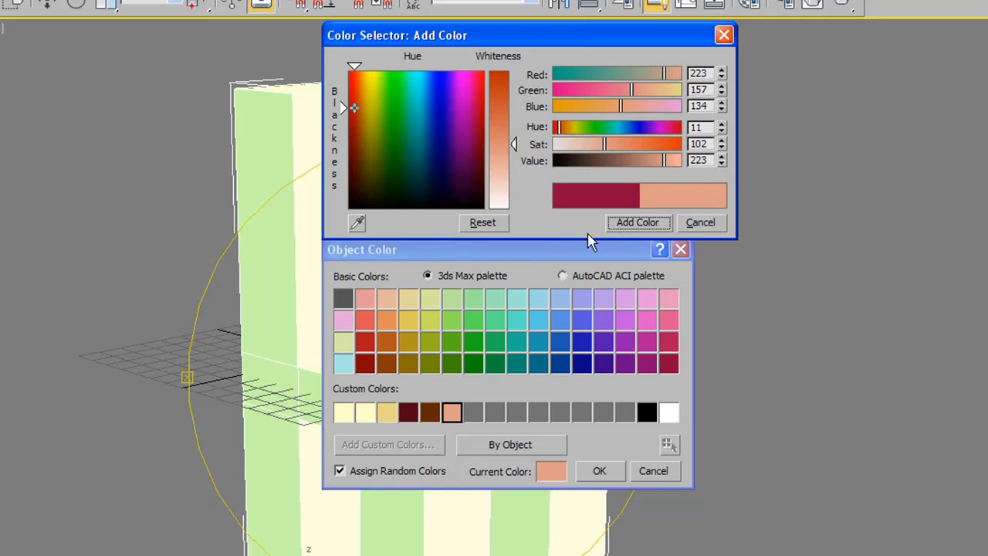
left_click(607, 473)
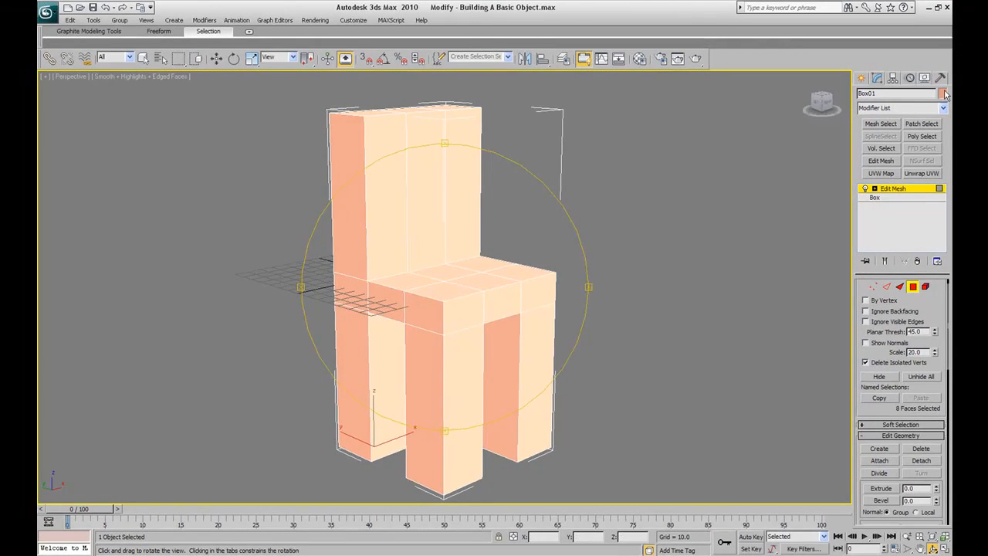
Change the chair's object color to the dark brown custom color.
left_click(943, 93)
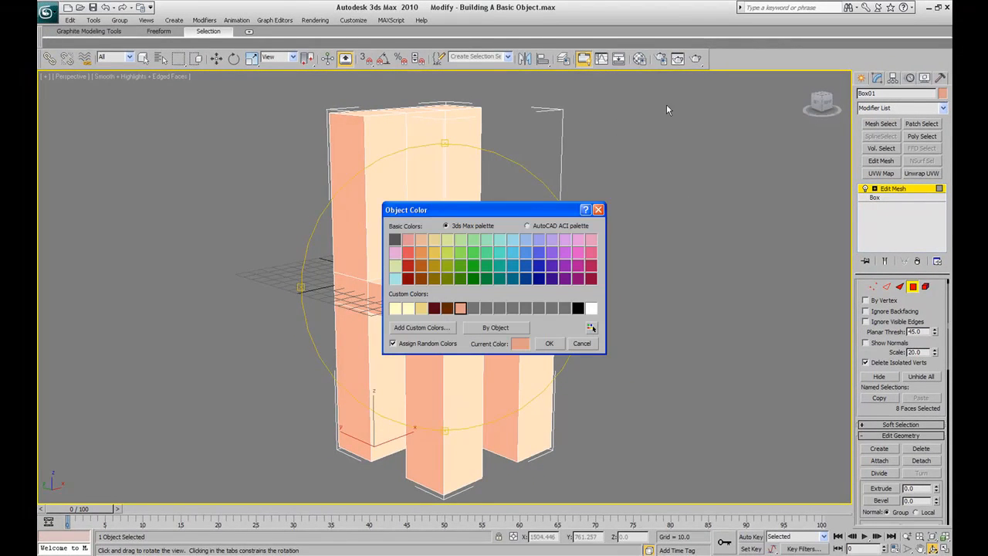
left_click(446, 310)
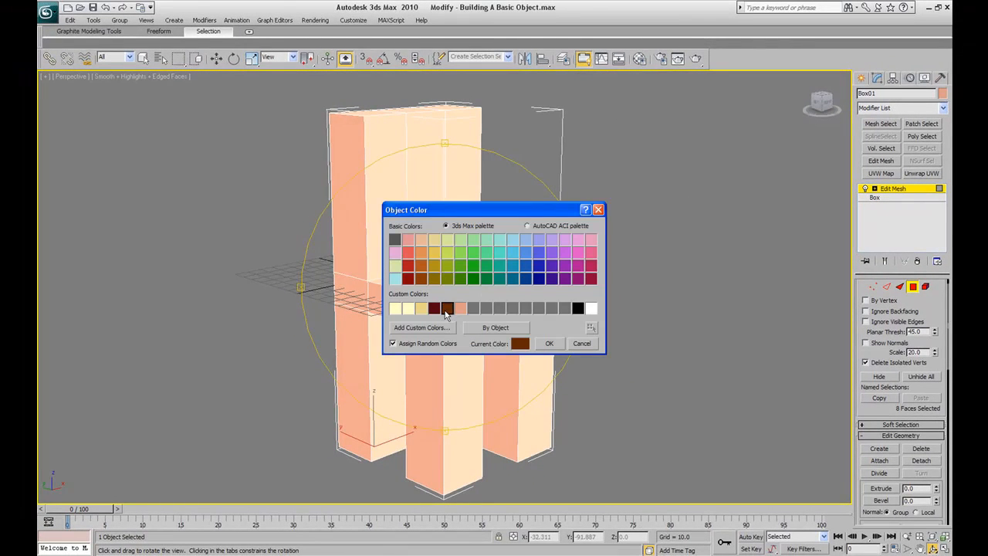
left_click(548, 344)
mouse_move(464, 258)
left_mouse_down()
mouse_move(409, 268)
mouse_move(366, 260)
mouse_move(466, 254)
left_mouse_up()
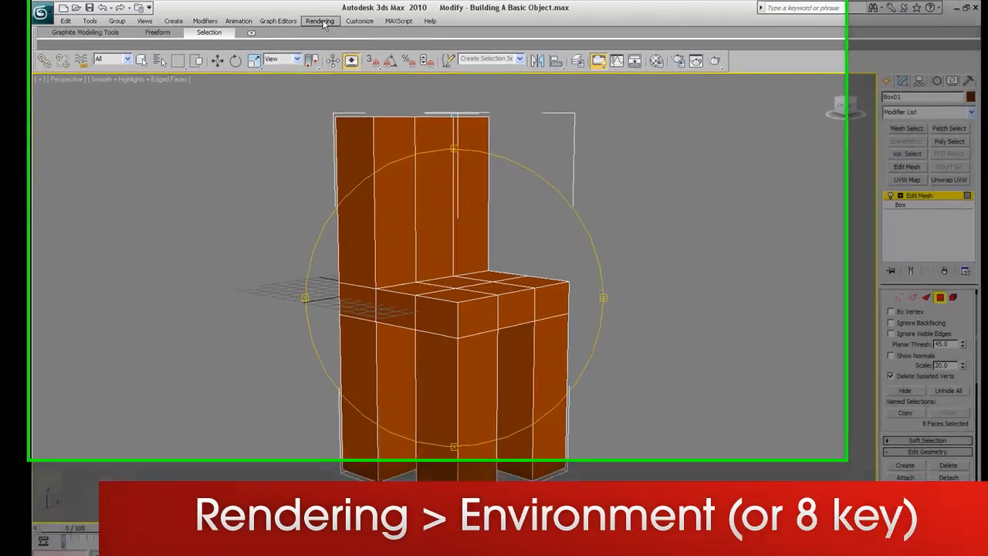
In the environment settings, set the global lighting tint to light gray with RGB 210 and the lighting level to 0.6.
left_click(322, 22)
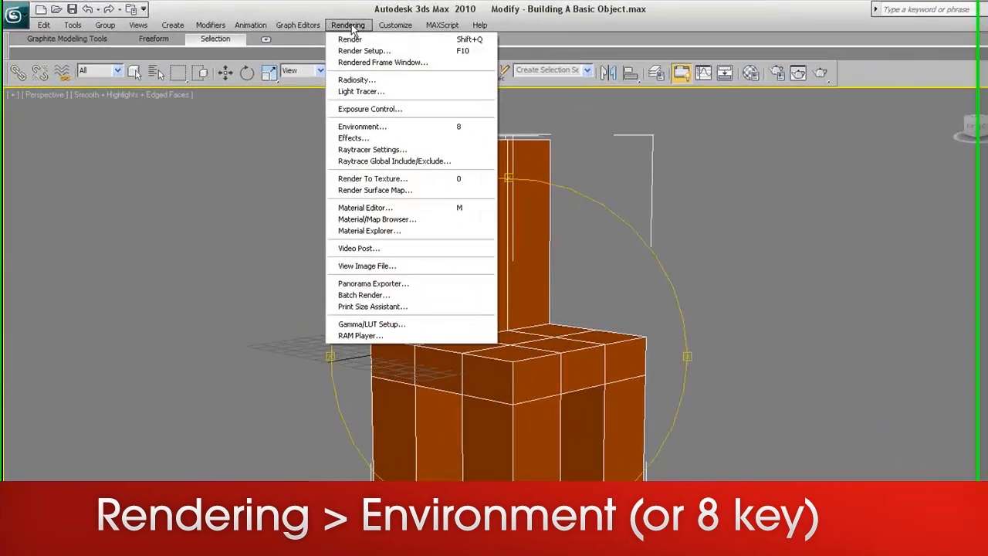
left_click(329, 105)
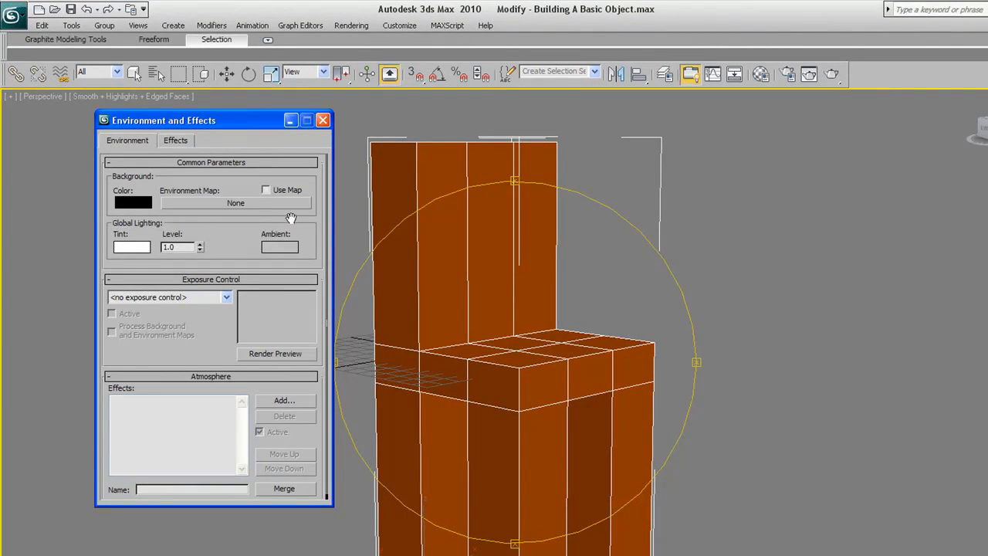
left_click(139, 248)
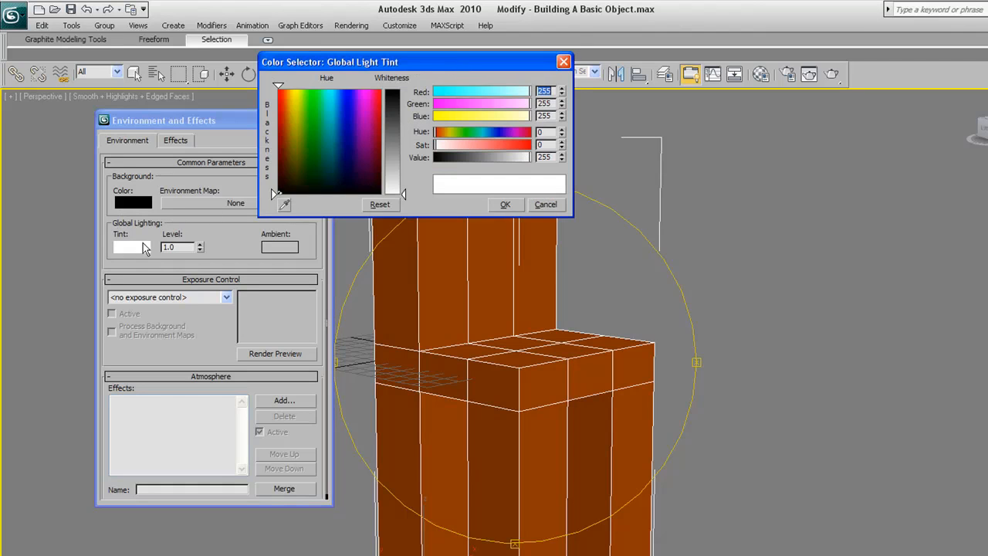
left_click(393, 176)
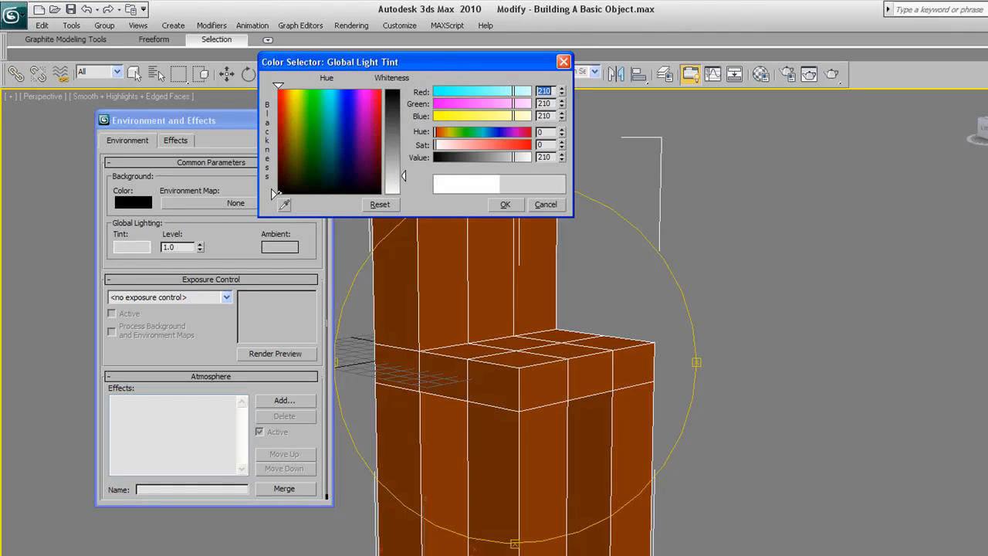
left_click(505, 204)
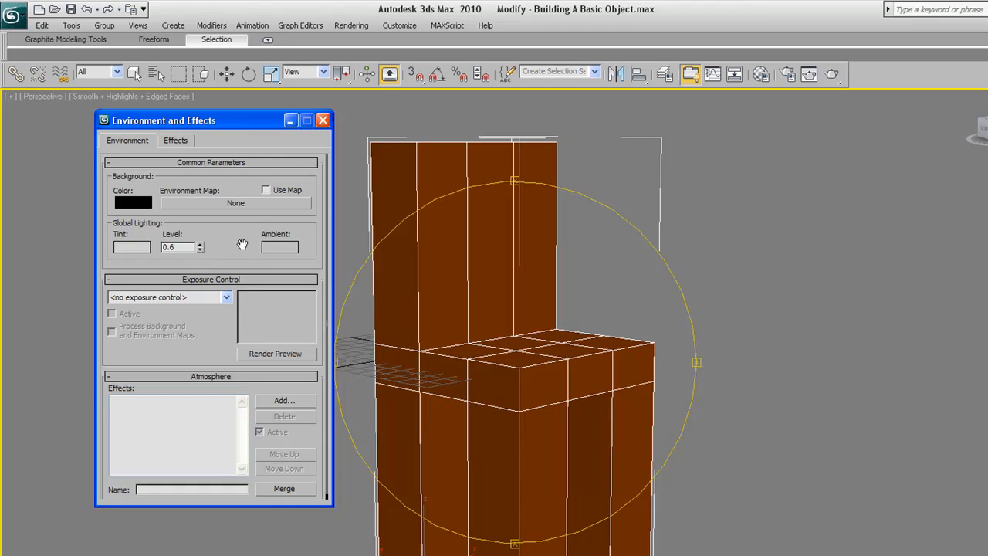
Set the ambient light to gray with RGB 203 and the background color to gray with RGB 205, and close the environment settings.
left_click(280, 247)
left_click_drag(406, 170, 404, 173)
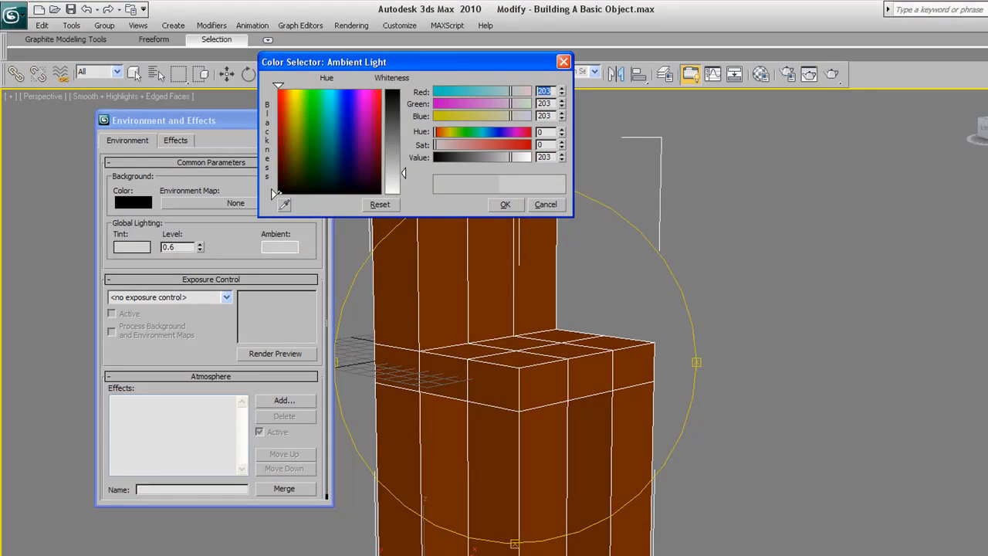
left_click(505, 205)
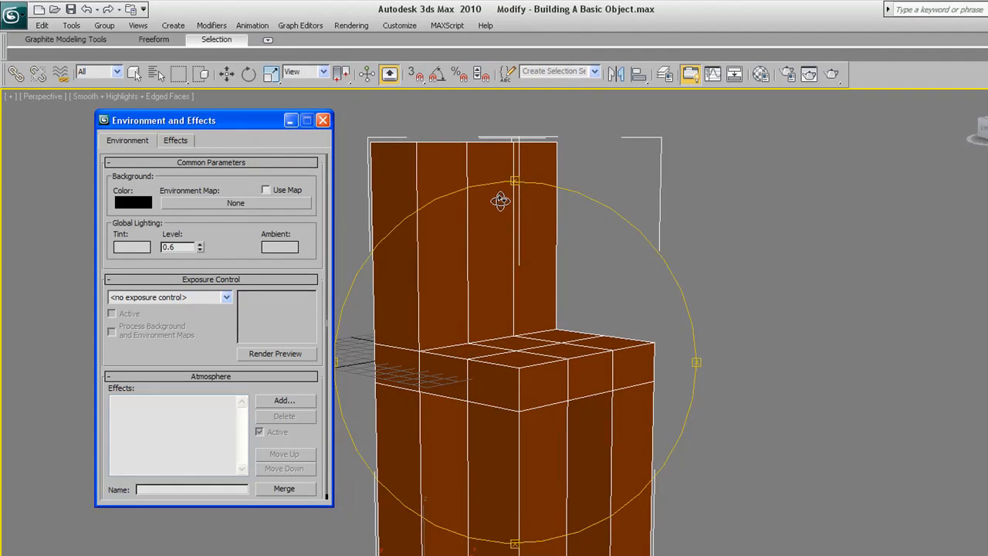
left_click(127, 206)
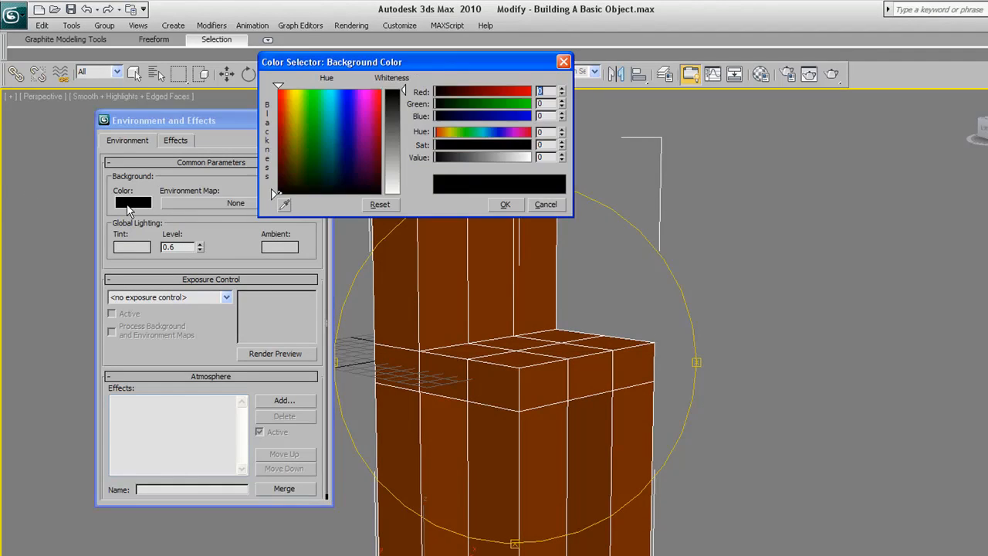
left_click_drag(398, 170, 401, 174)
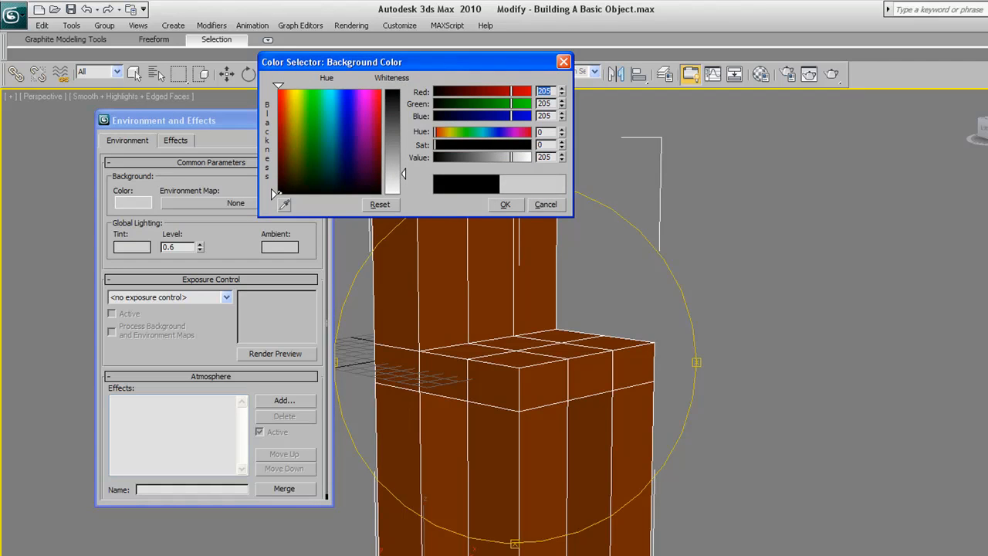
left_click(503, 205)
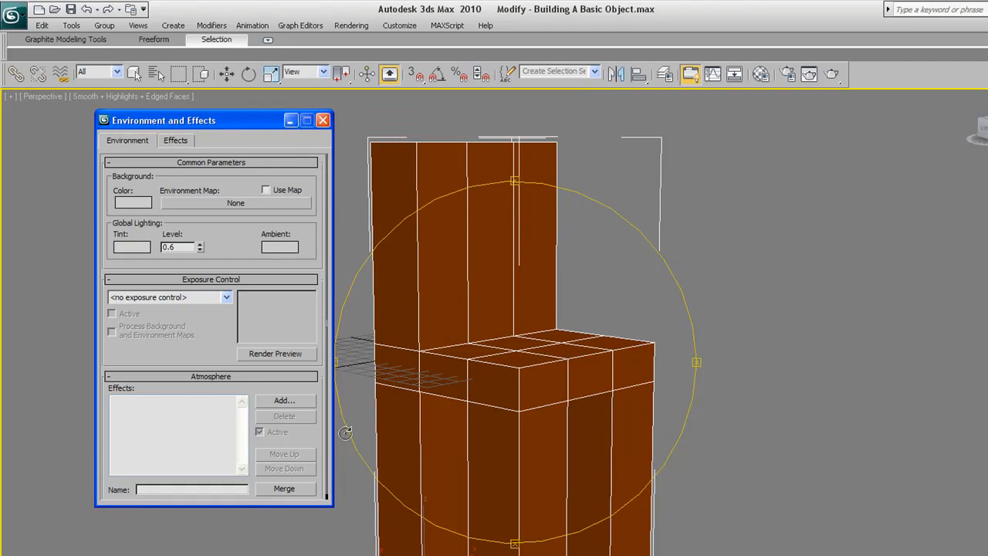
left_click(323, 121)
Switch to the four-viewport layout, activate the Top view, and enter Vertex sub-object mode of Edit Mesh.
left_click_drag(478, 339, 622, 353)
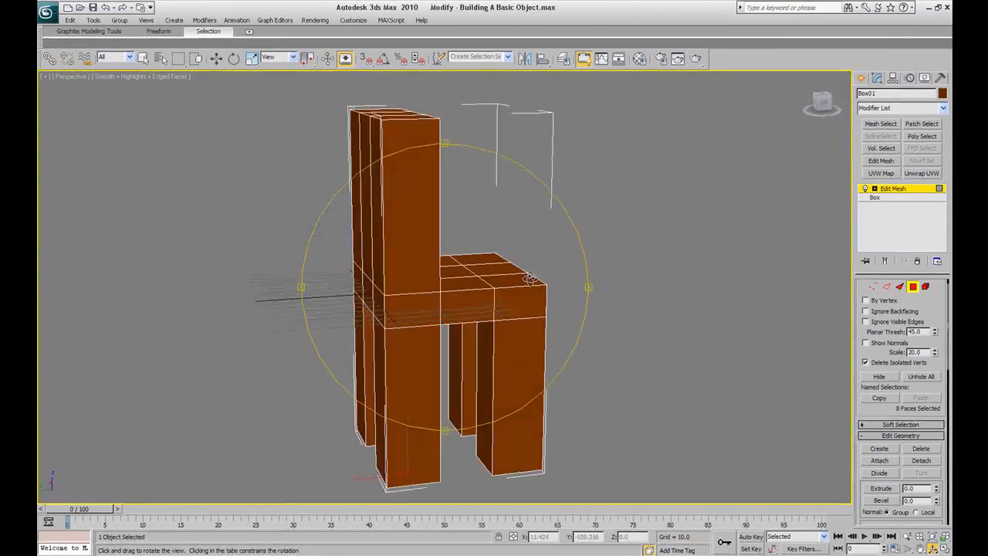
left_click_drag(529, 278, 484, 275)
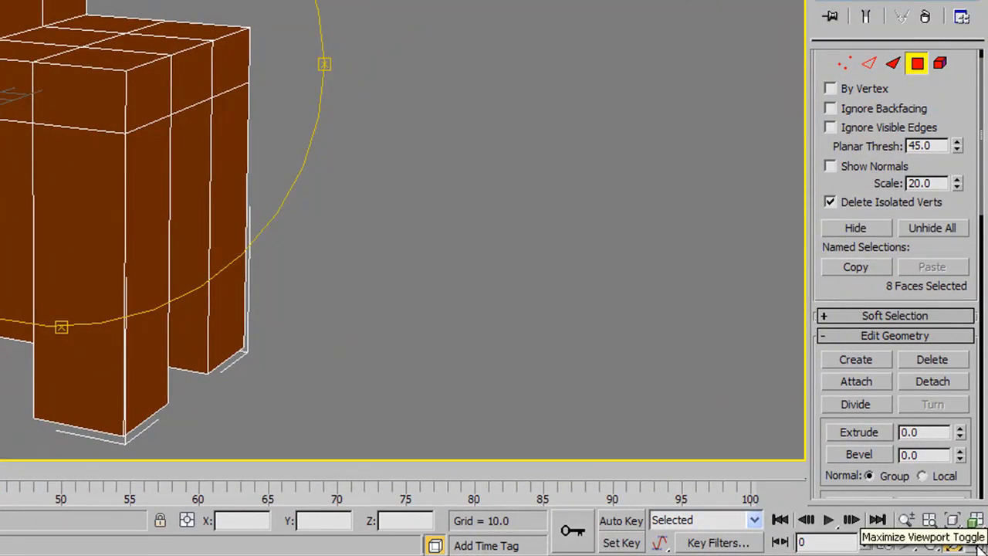
left_click(974, 542)
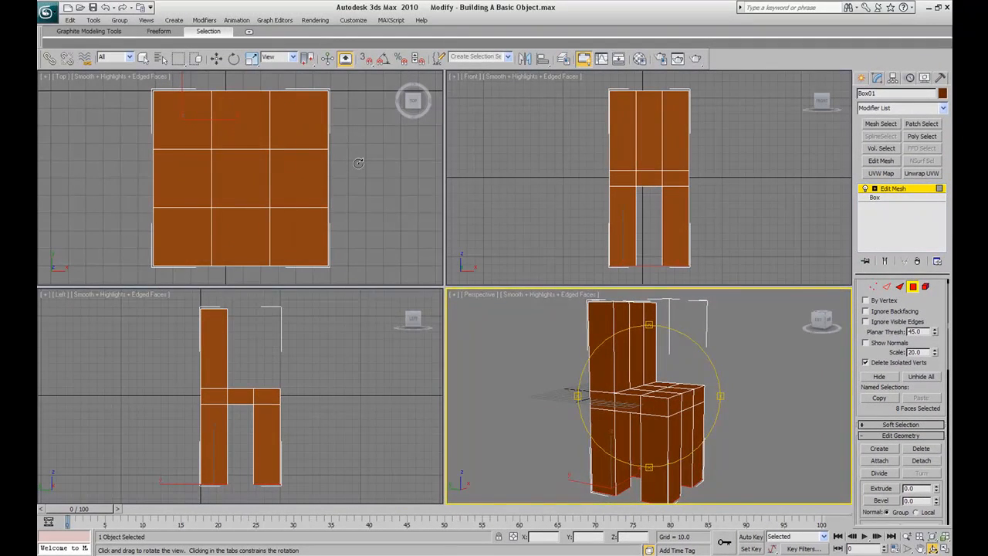
left_click(358, 163)
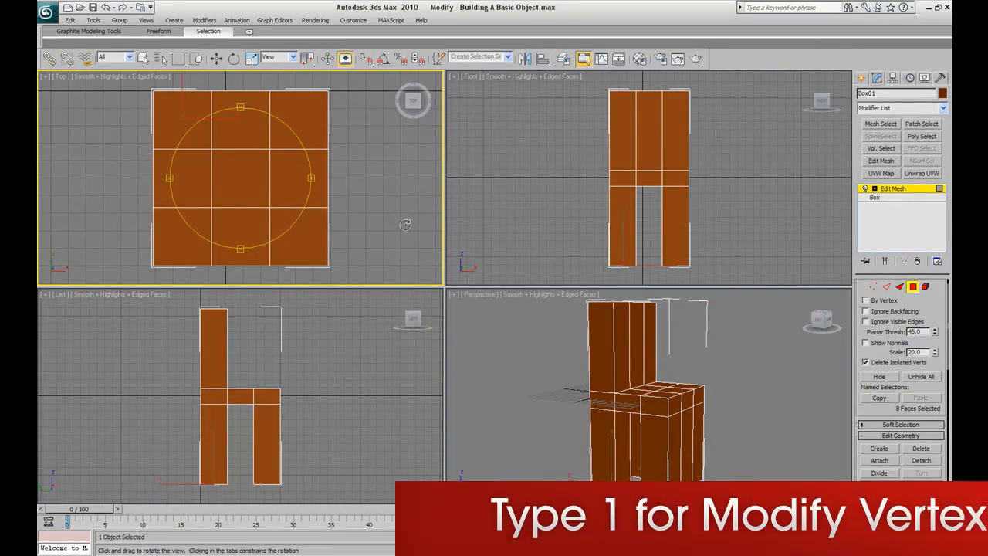
key("1")
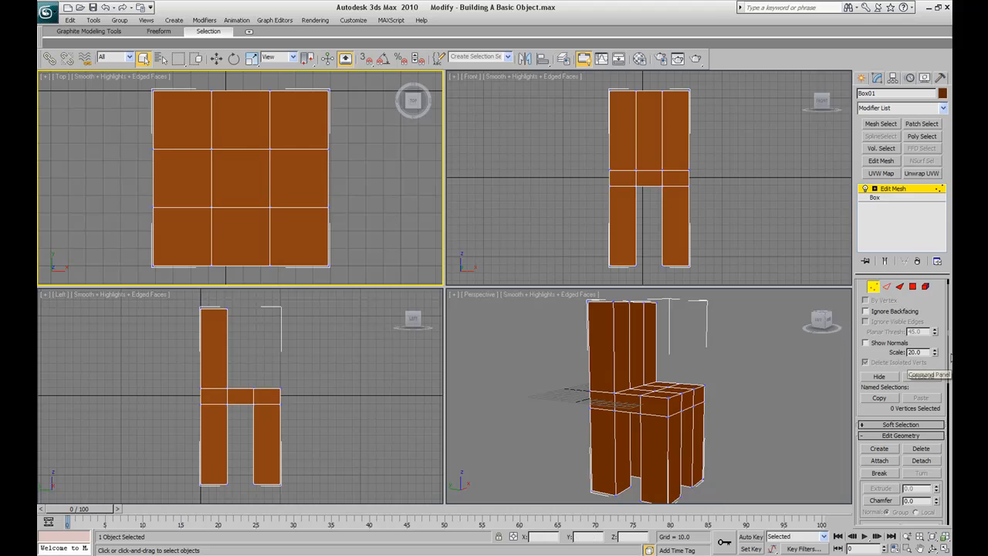
scroll(945, 352, "down", 5)
left_click_drag(945, 347, 946, 438)
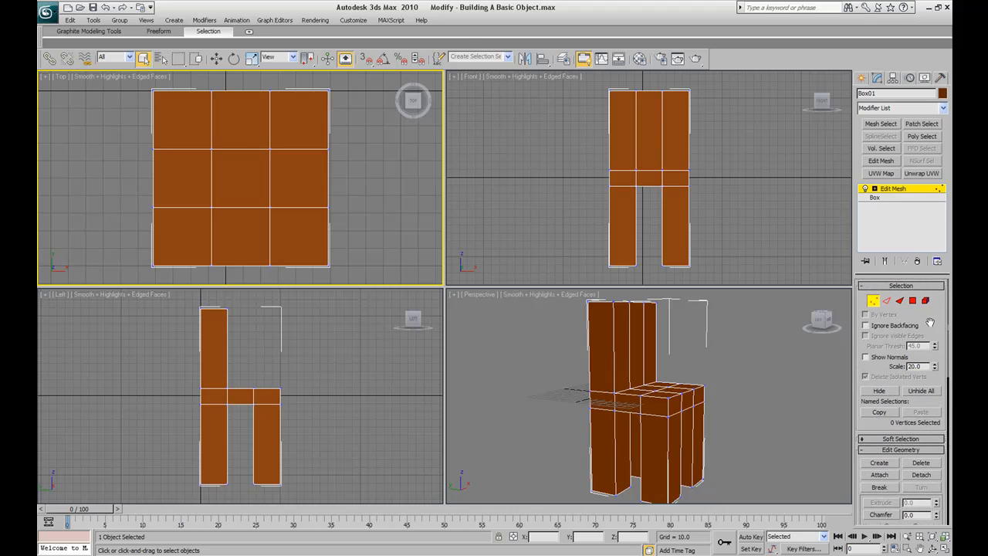
In the Top view, move the two inner horizontal rows of vertices along Y toward the back and front edges to thin the backrest and legs.
left_click_drag(122, 144, 391, 163)
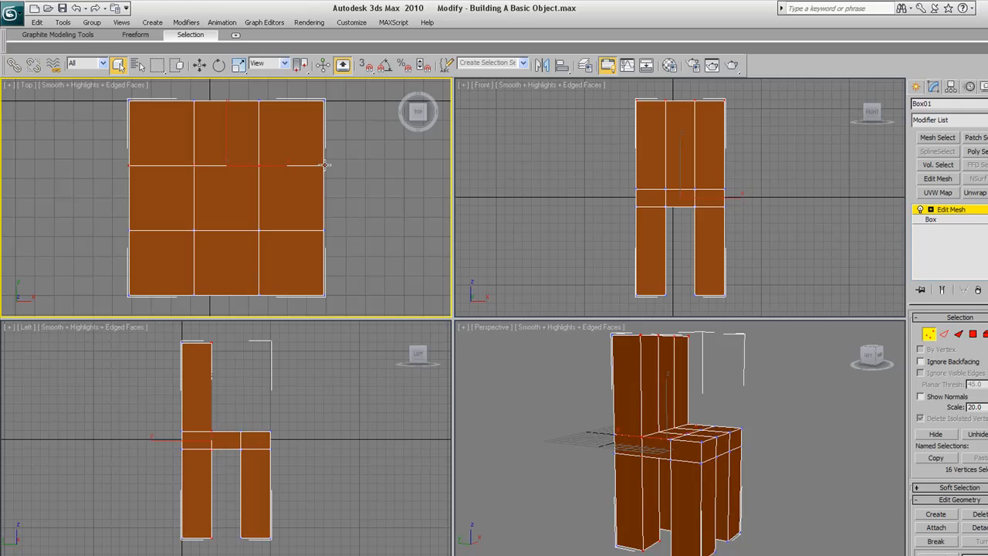
left_click(200, 66)
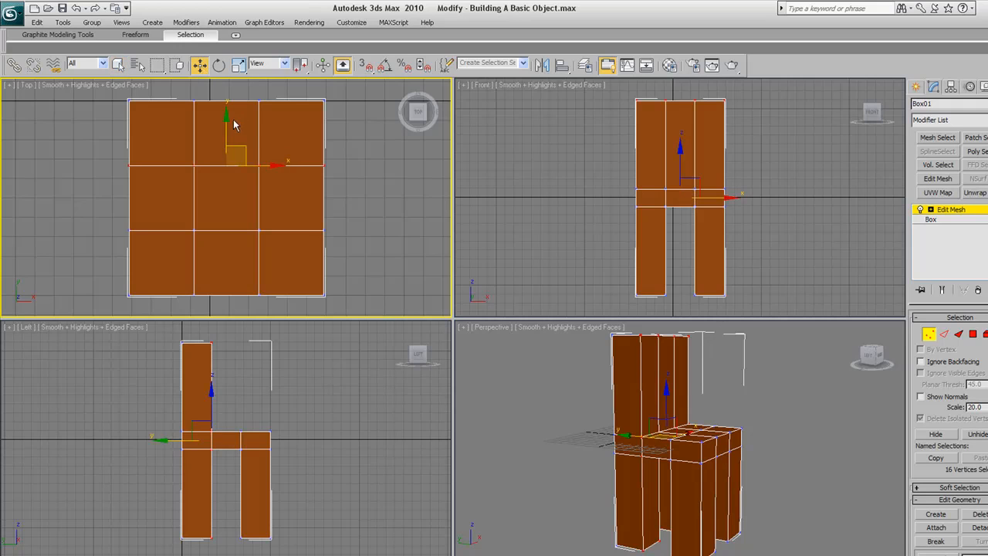
left_click_drag(223, 125, 223, 97)
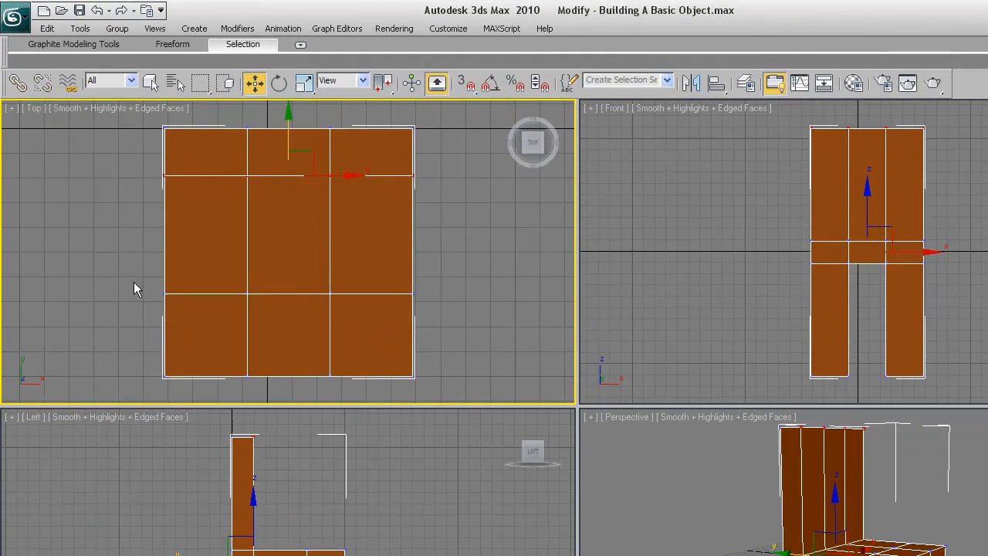
left_click_drag(133, 283, 438, 308)
left_click_drag(297, 233, 298, 267)
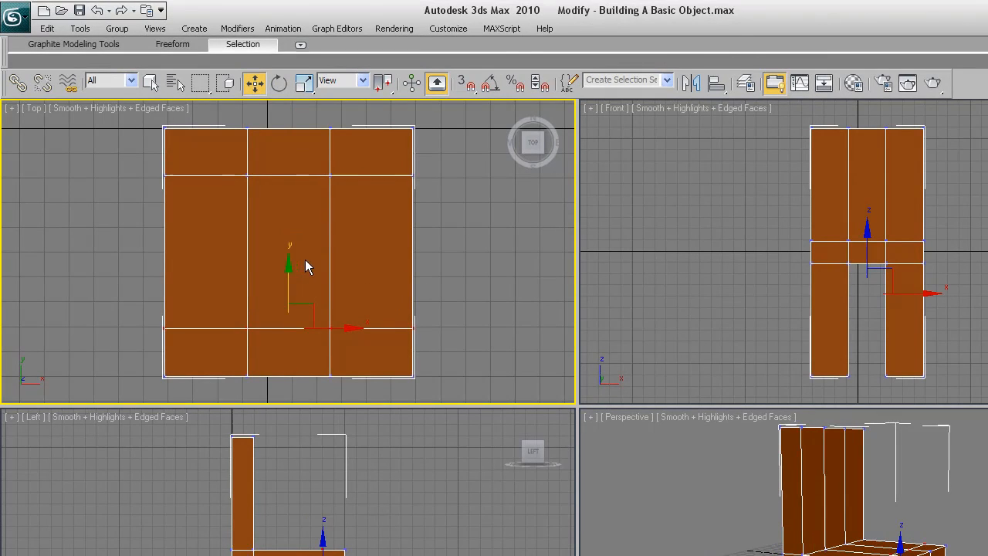
Select the two inner vertical columns of vertices in the Top view and scale them outward along X to narrow the legs.
left_click_drag(343, 346, 355, 395)
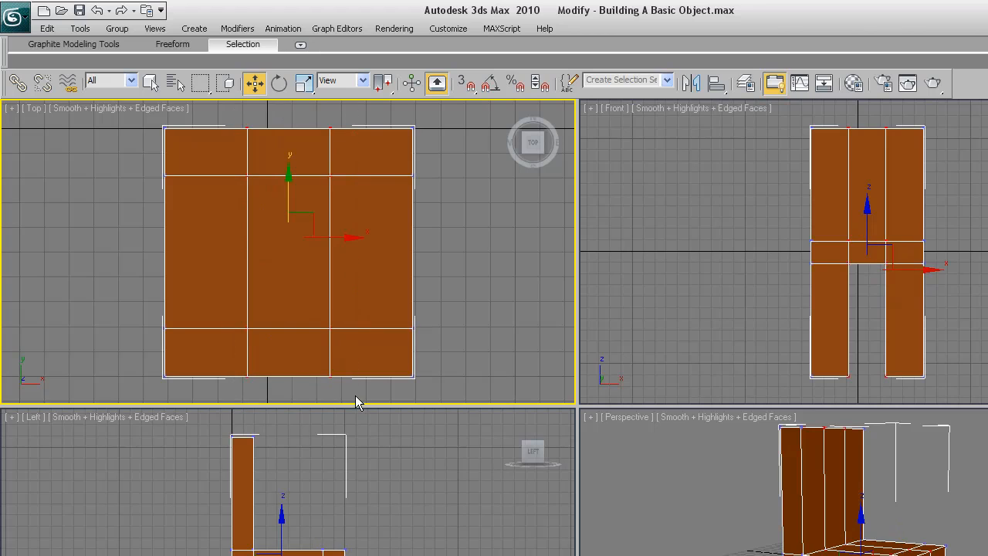
left_click(303, 83)
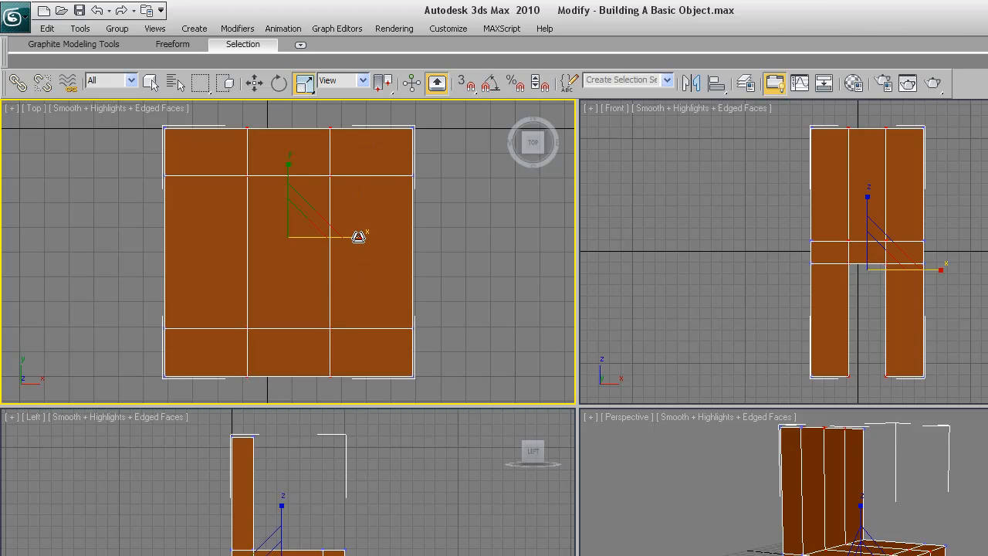
left_click_drag(355, 237, 409, 233)
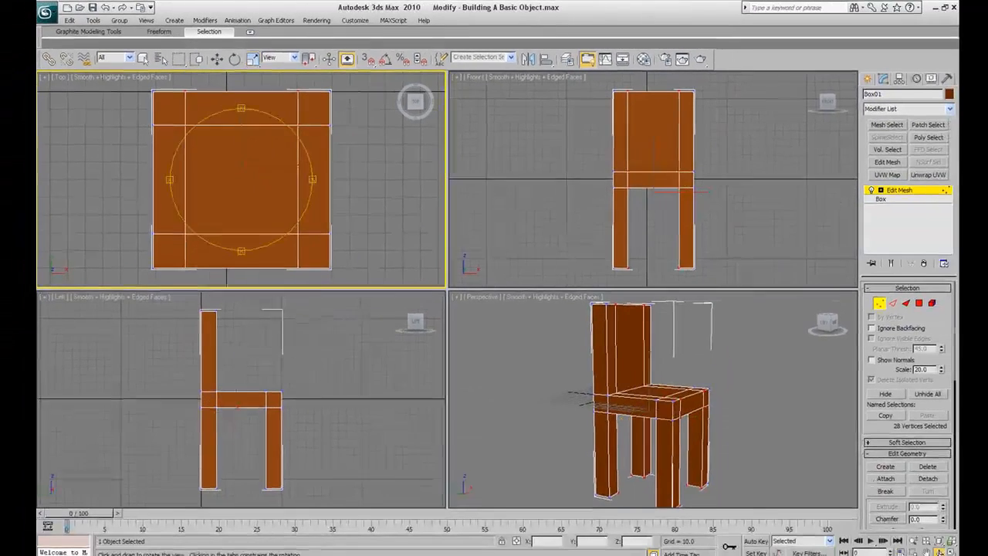
Maximize the Perspective view and switch Edit Mesh to Edge sub-object mode.
right_click(792, 417)
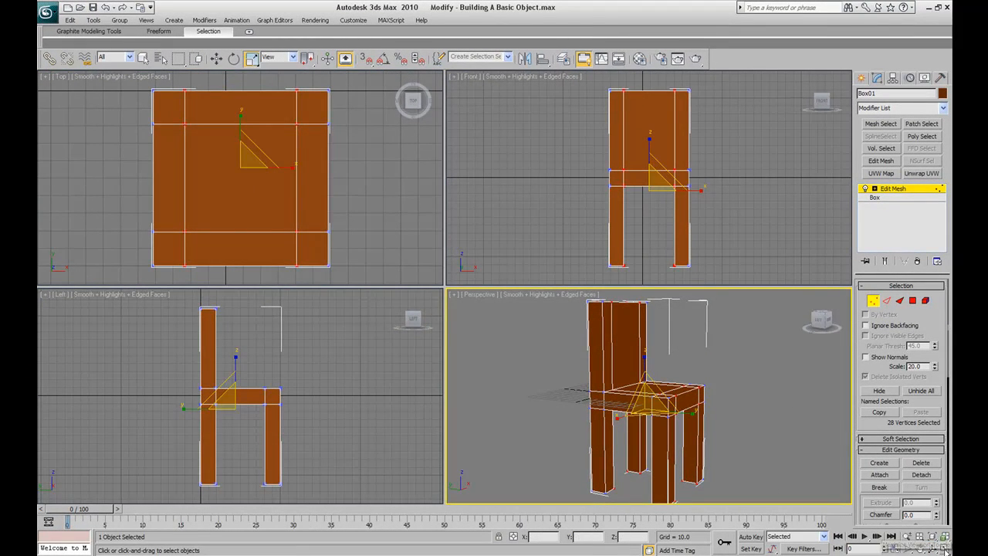
key("alt+w")
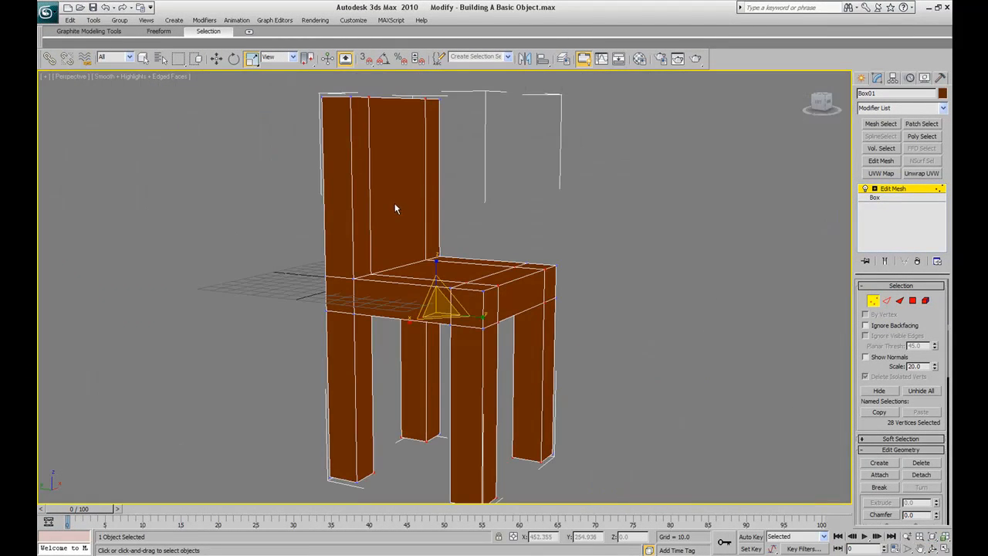
key("2")
key("ctrl+r")
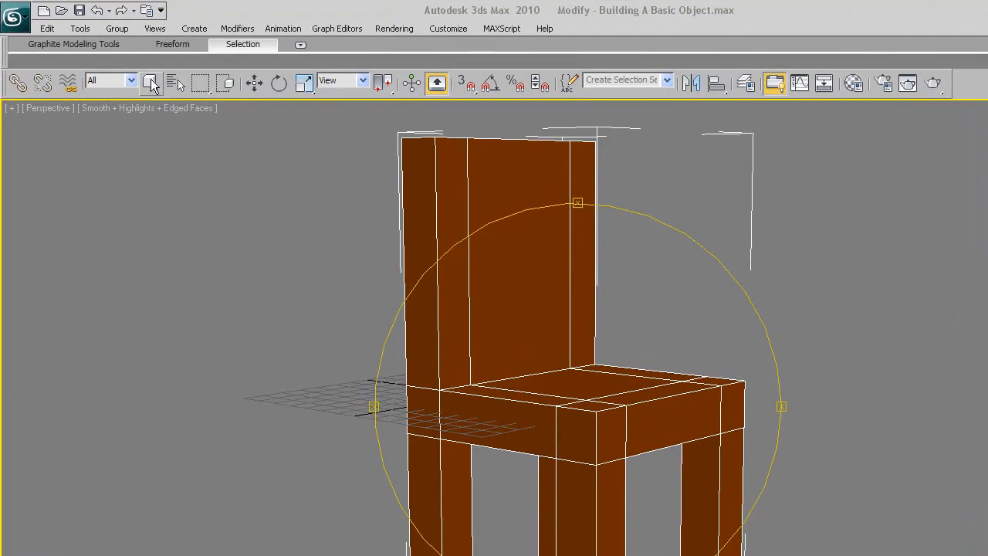
Select the front outline edges along the backrest's top and both sides, plus the upper outer edges along the seat's sides and front.
left_click(151, 83)
left_click(503, 139)
left_click(583, 142, "ctrl")
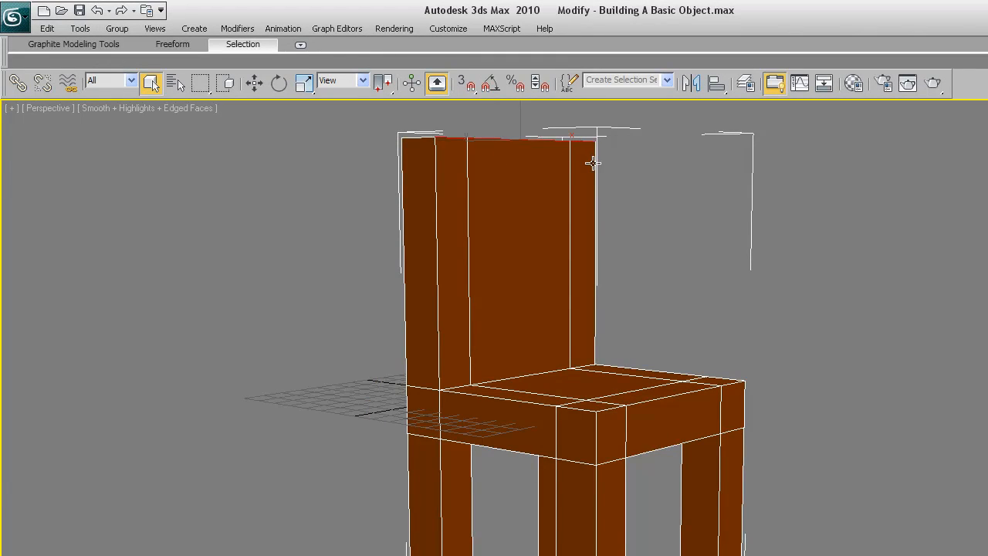
left_click(592, 163, "ctrl")
left_click(595, 195, "ctrl")
left_click(670, 375, "ctrl")
left_click(723, 381, "ctrl")
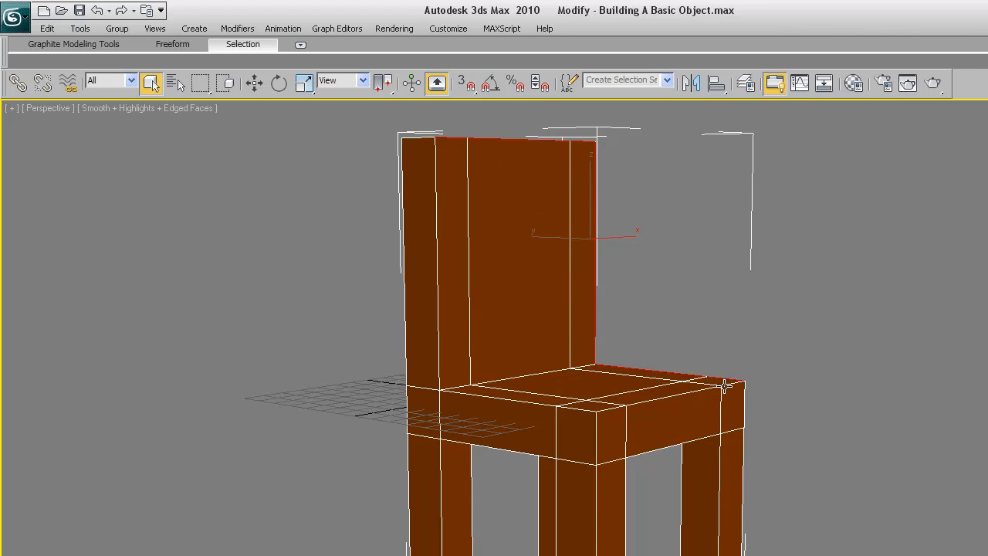
left_click(708, 389, "ctrl")
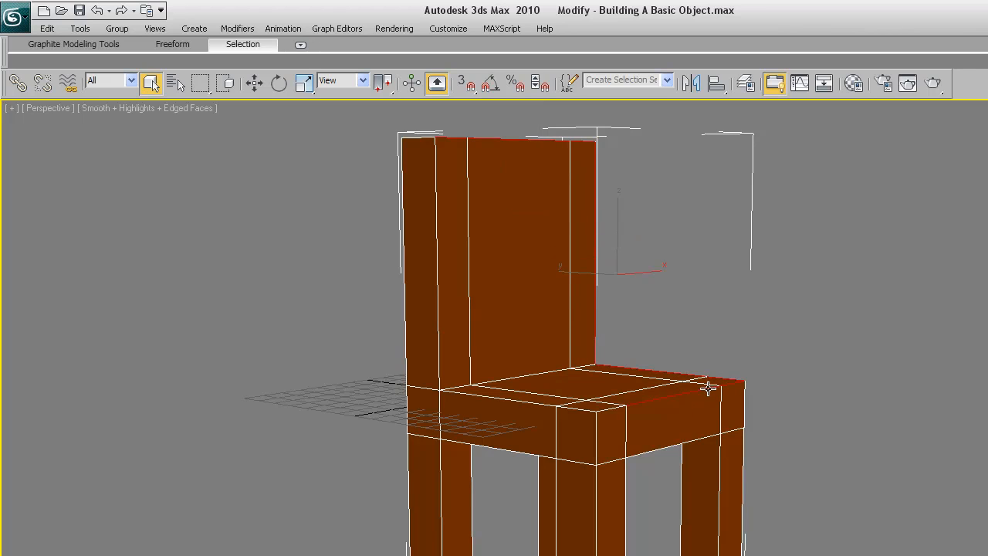
left_click(614, 409, "ctrl")
left_click(580, 407, "ctrl")
left_click(529, 401, "ctrl")
left_click(442, 358, "ctrl")
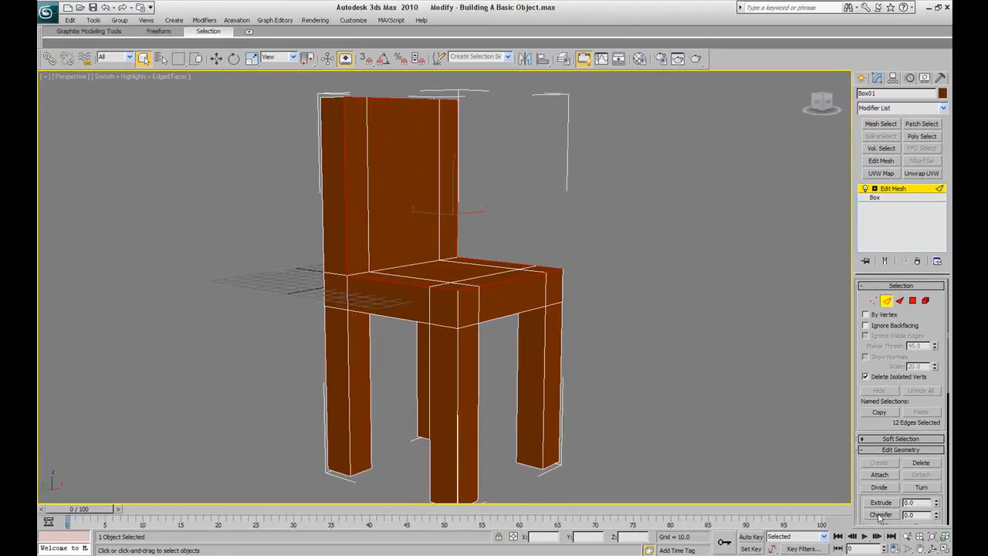
Chamfer the selected backrest and seat edges by about 5.5 and inspect the bevels from another angle.
left_click_drag(545, 266, 536, 236)
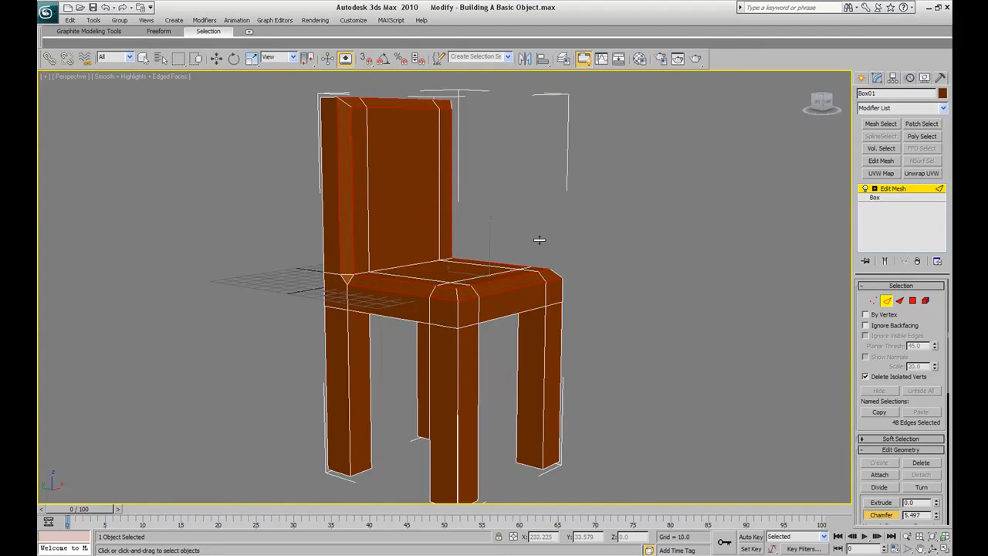
left_click(933, 548)
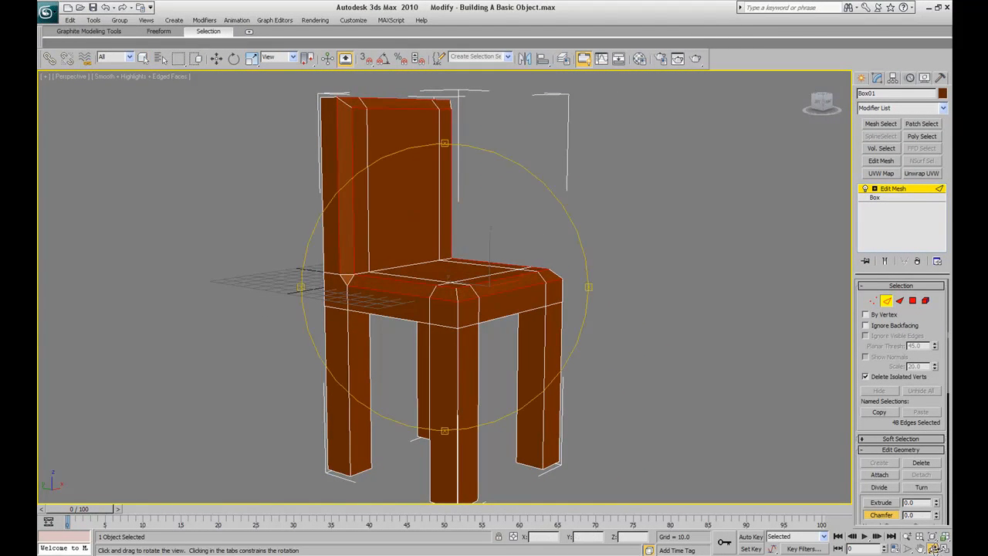
mouse_move(536, 277)
left_mouse_down()
mouse_move(513, 302)
mouse_move(463, 323)
mouse_move(359, 293)
mouse_move(384, 281)
mouse_move(537, 286)
left_mouse_up()
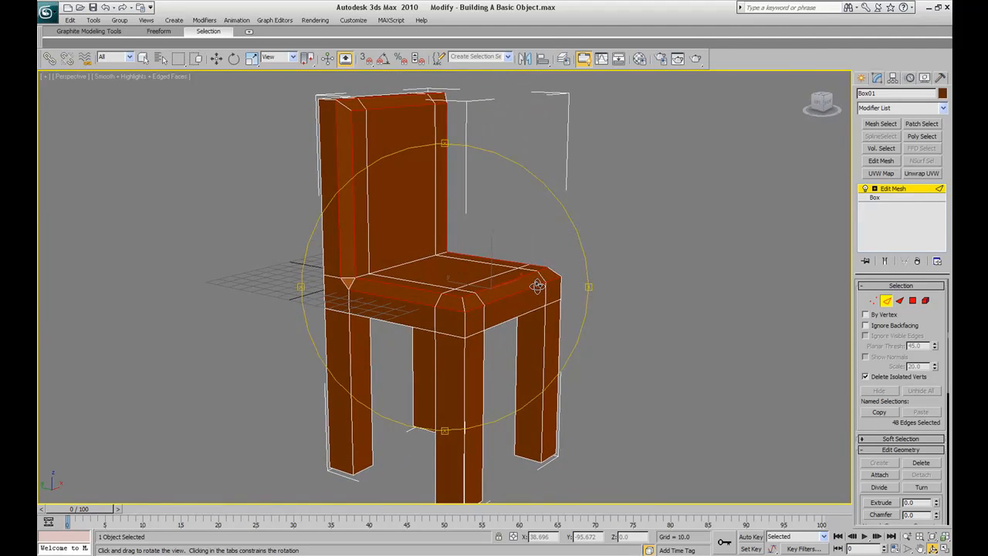